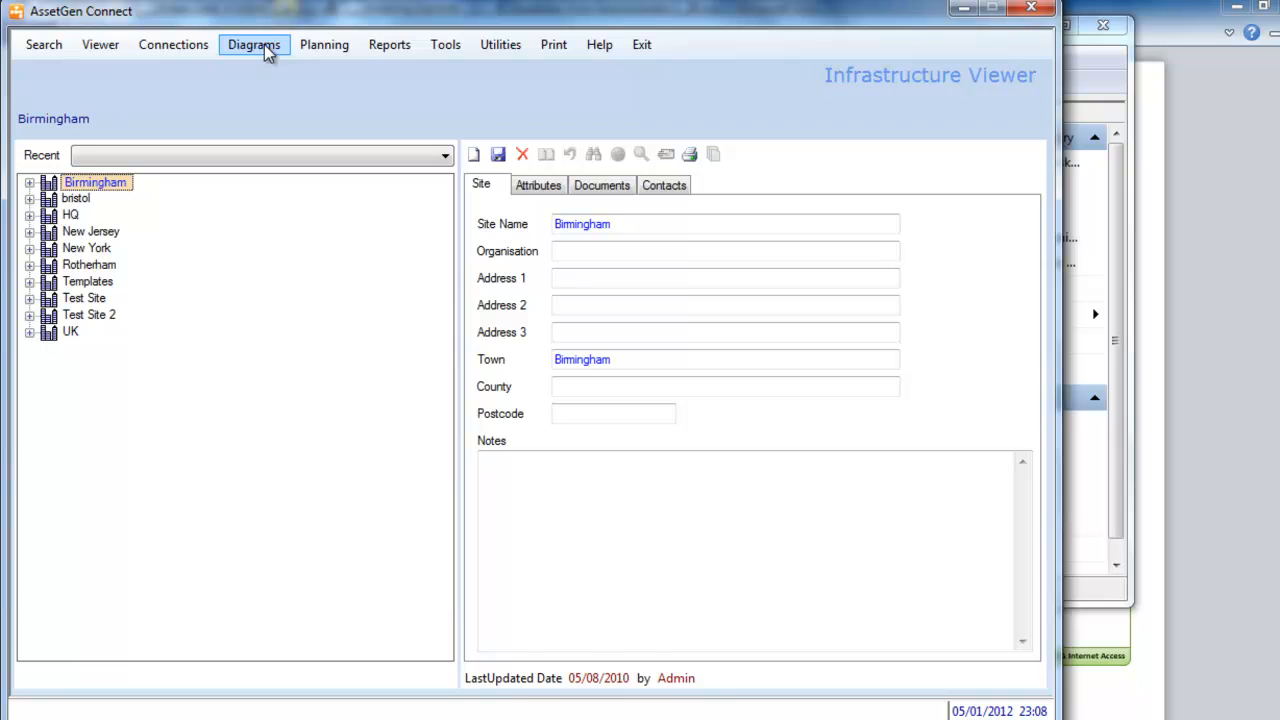
Load the Birmingham Network Racks template into the cabinet drawing and expand Birmingham's Call Centre - UK building to its rooms
left_click(265, 47)
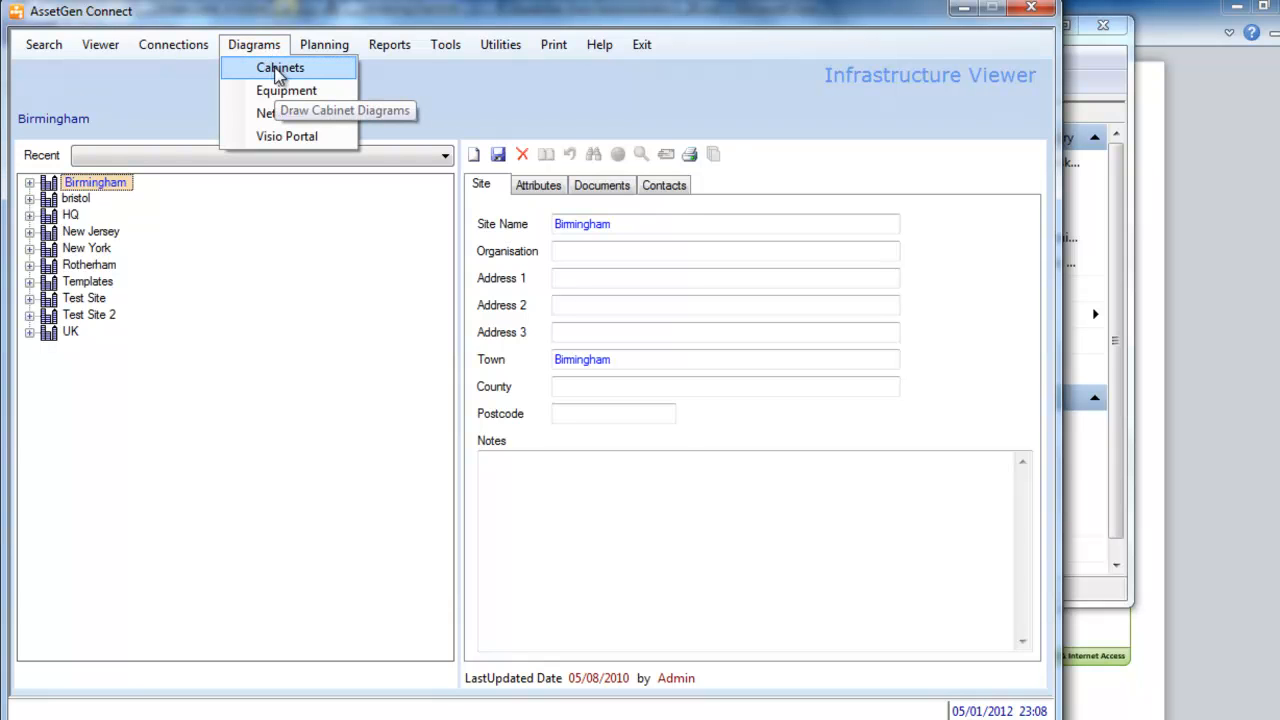
left_click(279, 70)
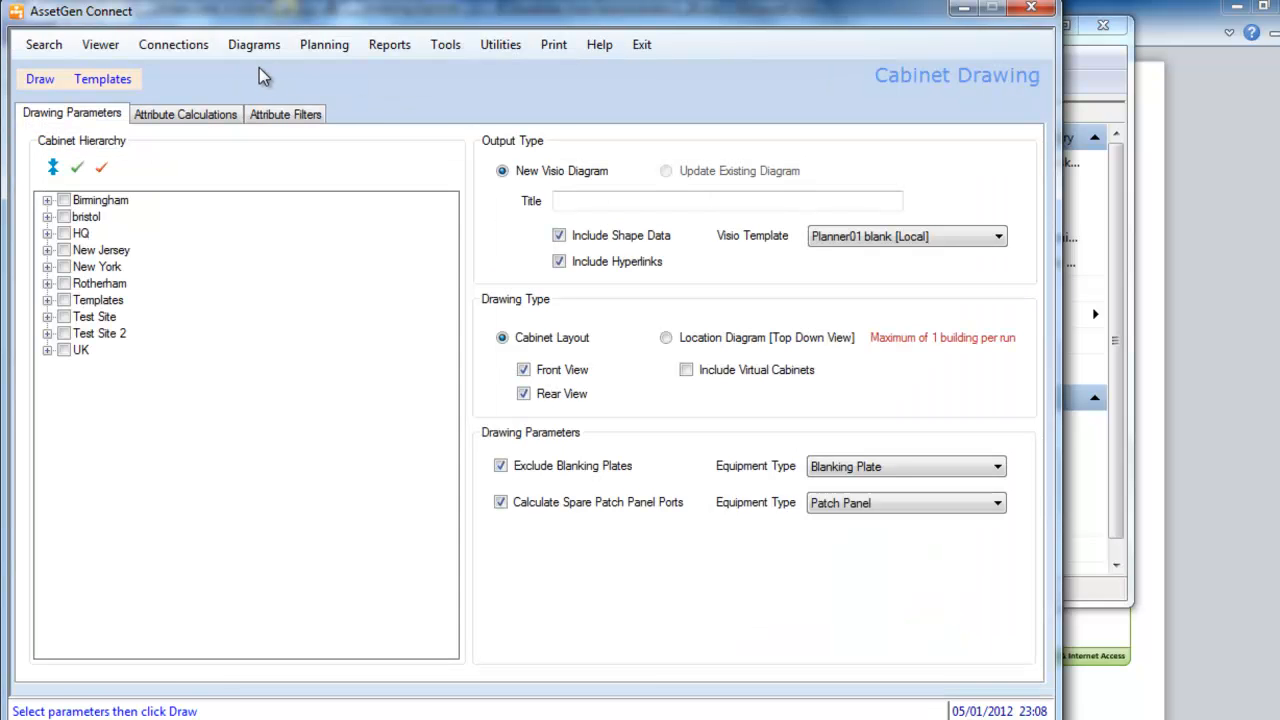
left_click(124, 86)
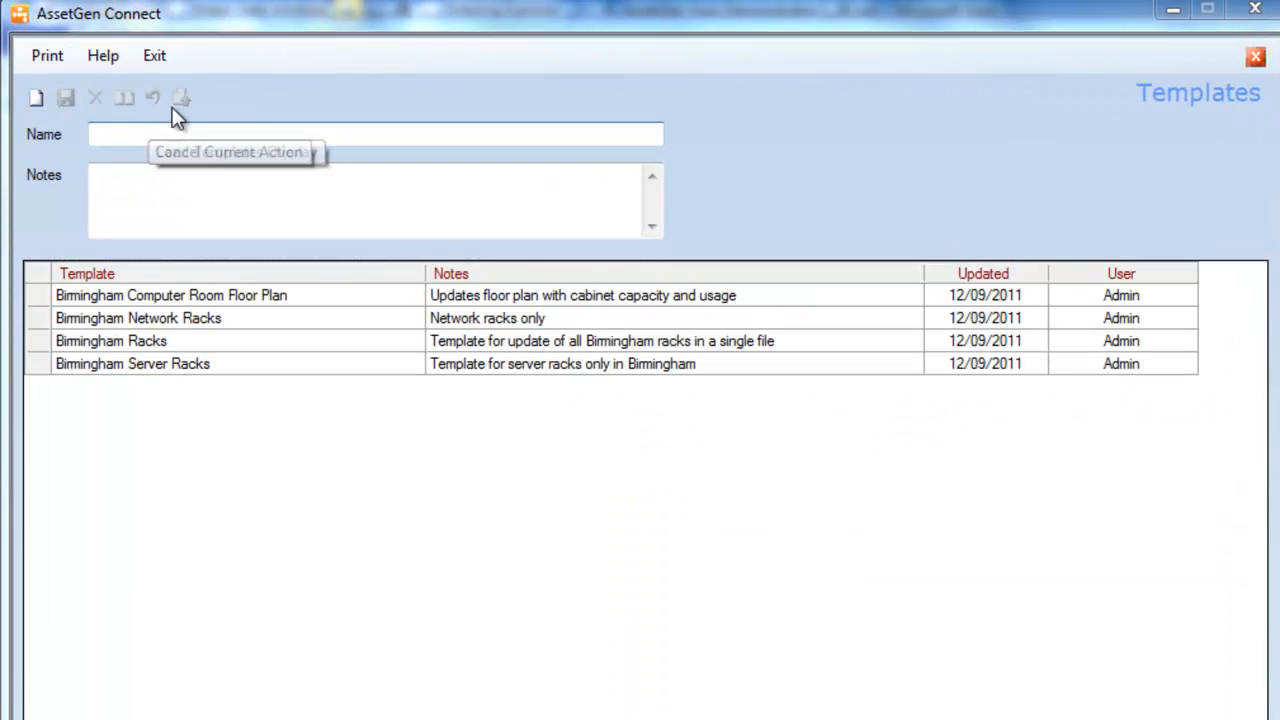
left_click(267, 321)
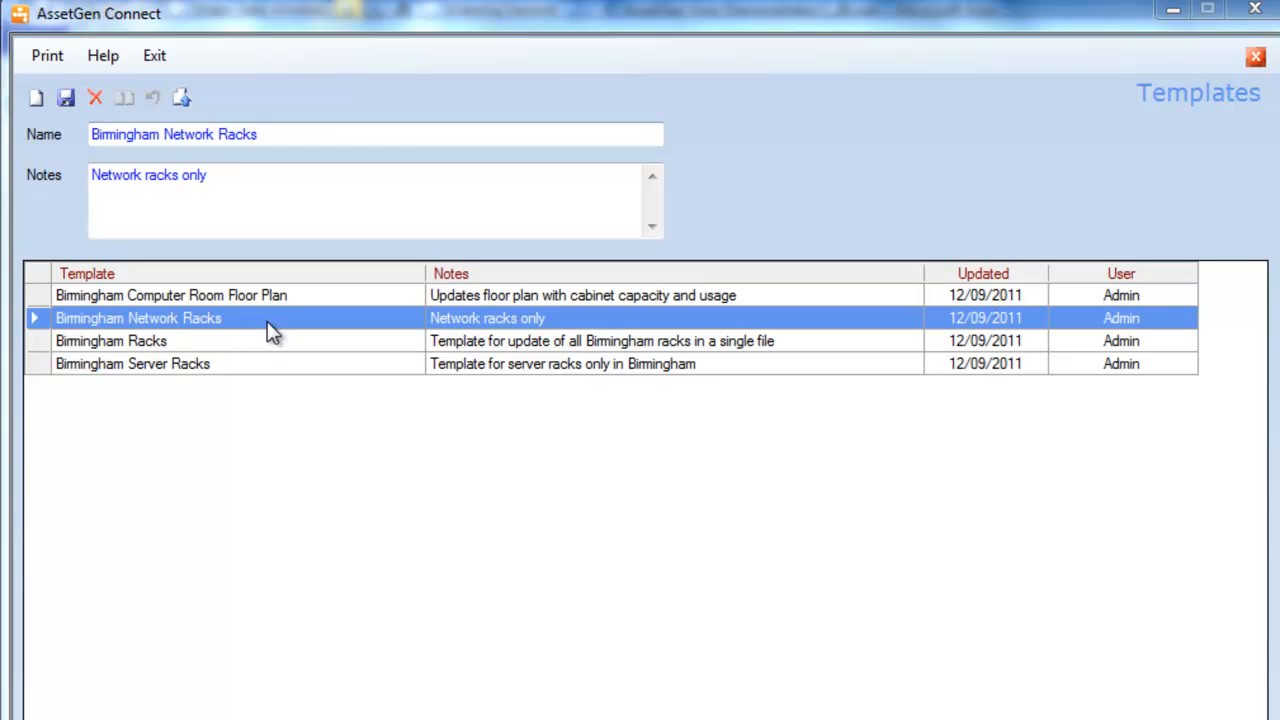
left_click(180, 99)
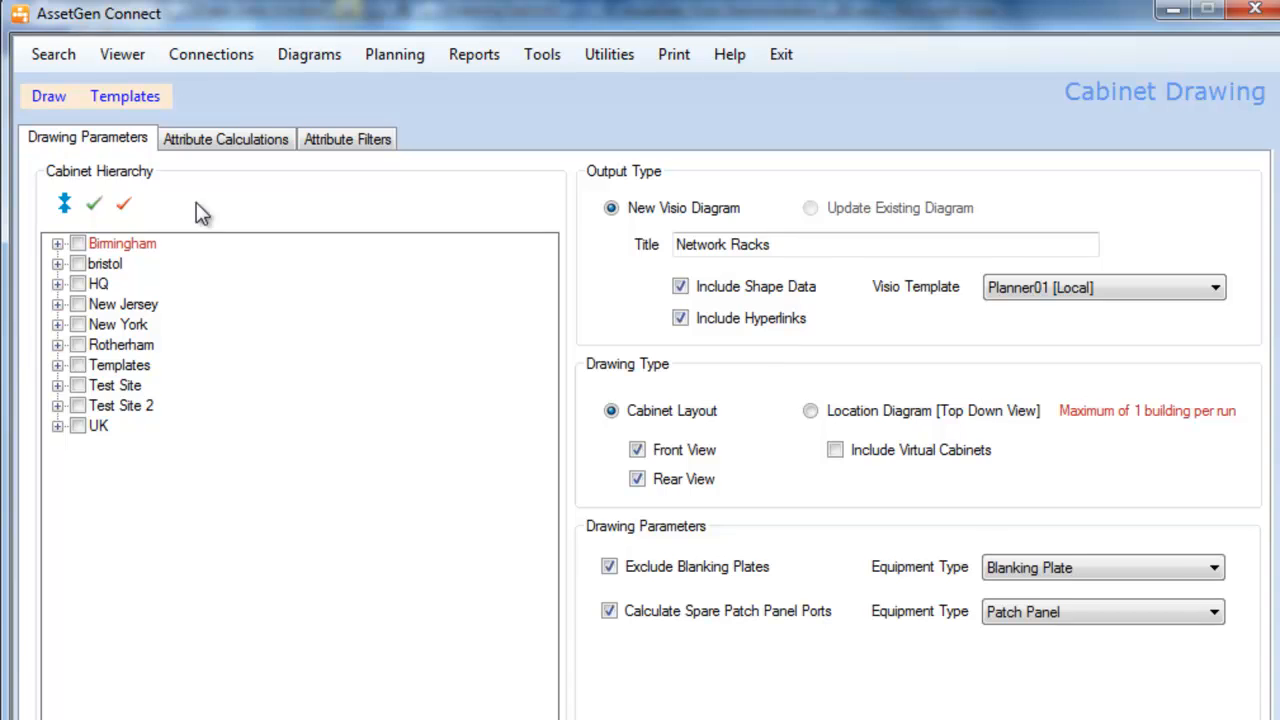
left_click(57, 243)
left_click(81, 263)
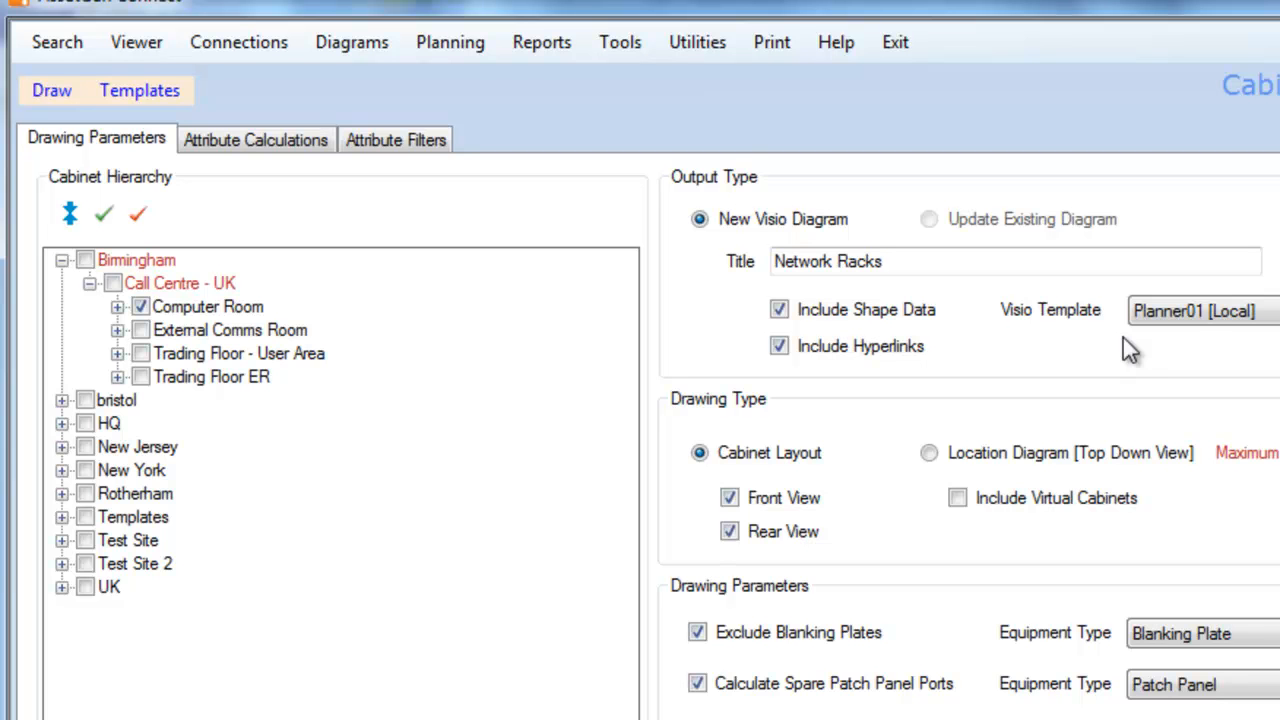
Review the saved template lists for cabinet drawings and for network topology diagrams
left_click(152, 92)
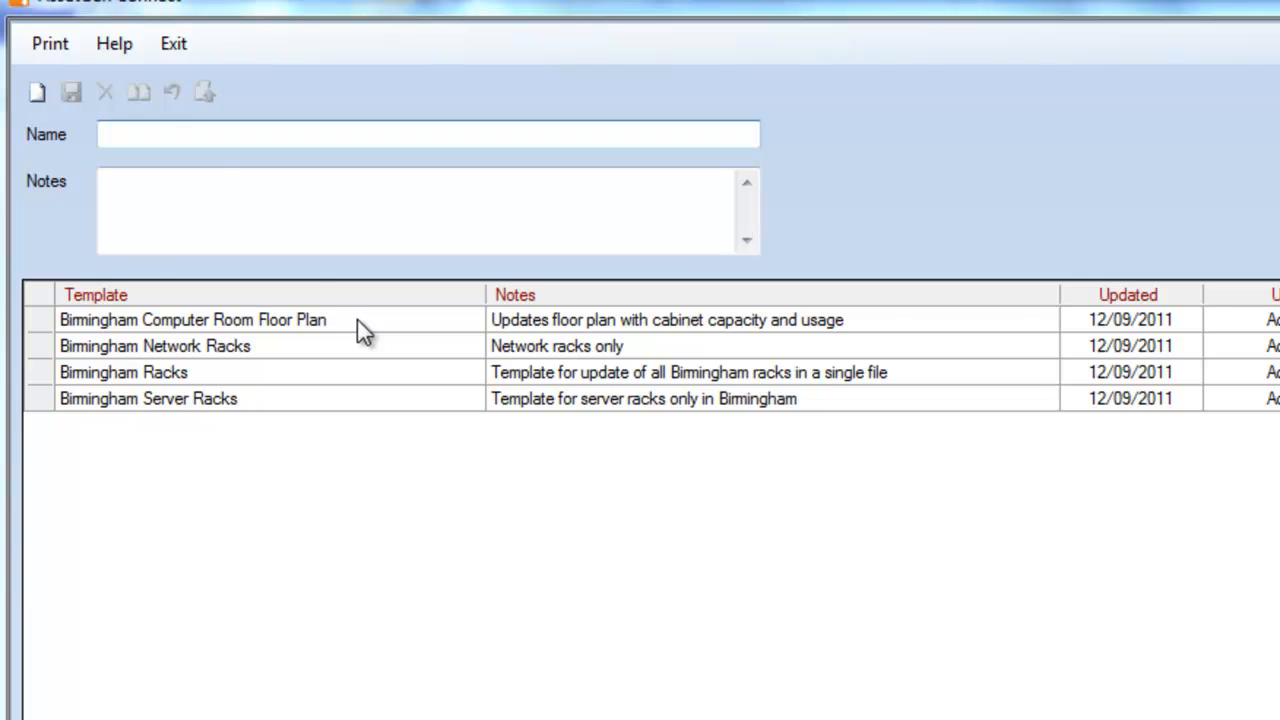
left_click(177, 50)
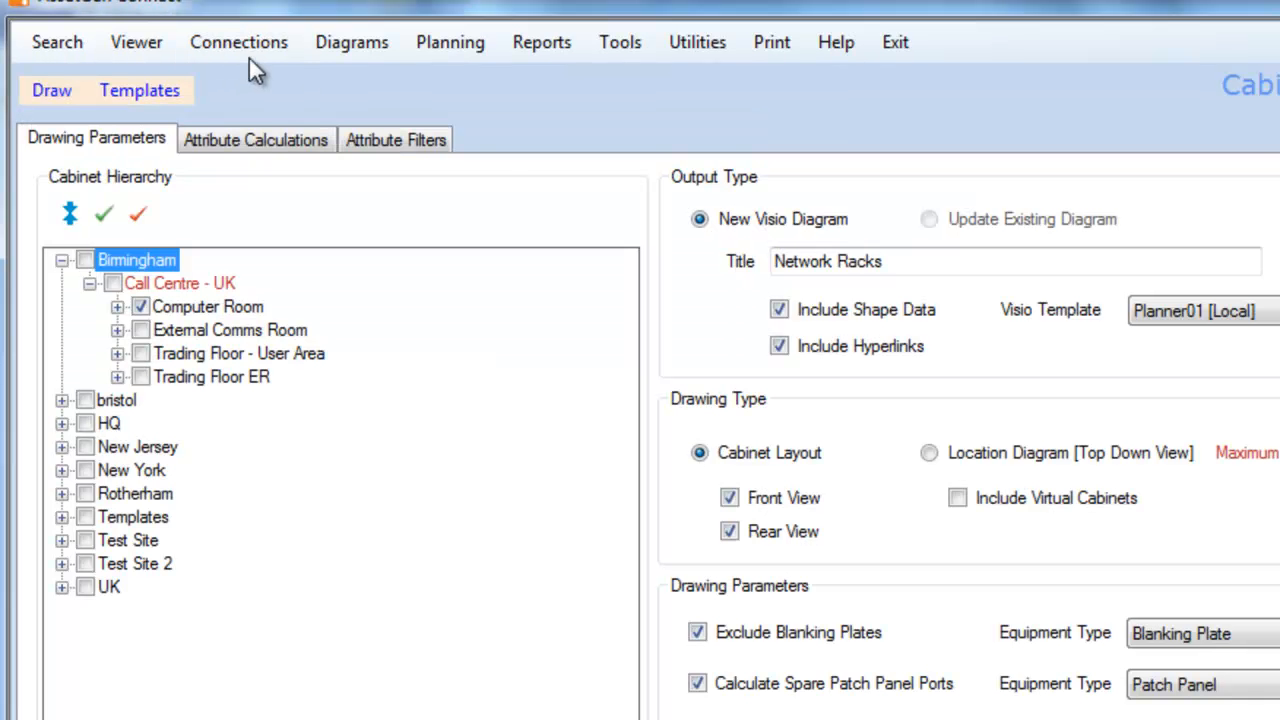
left_click(340, 48)
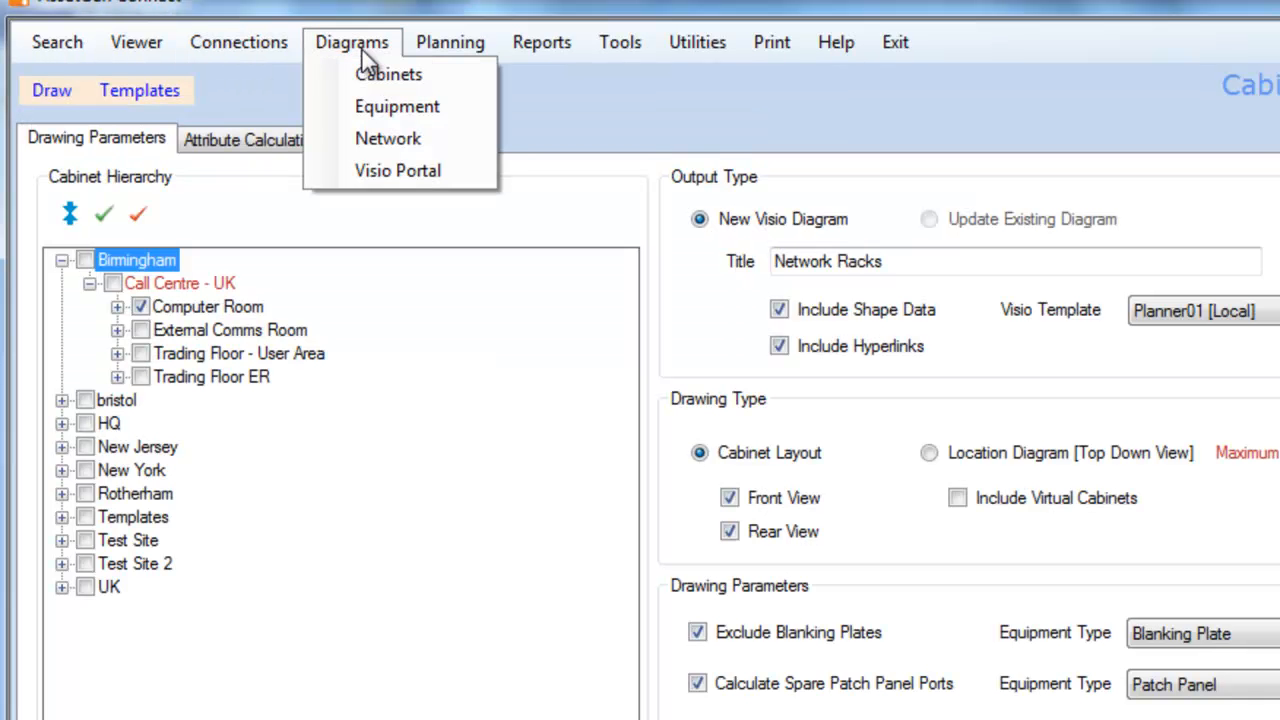
left_click(402, 139)
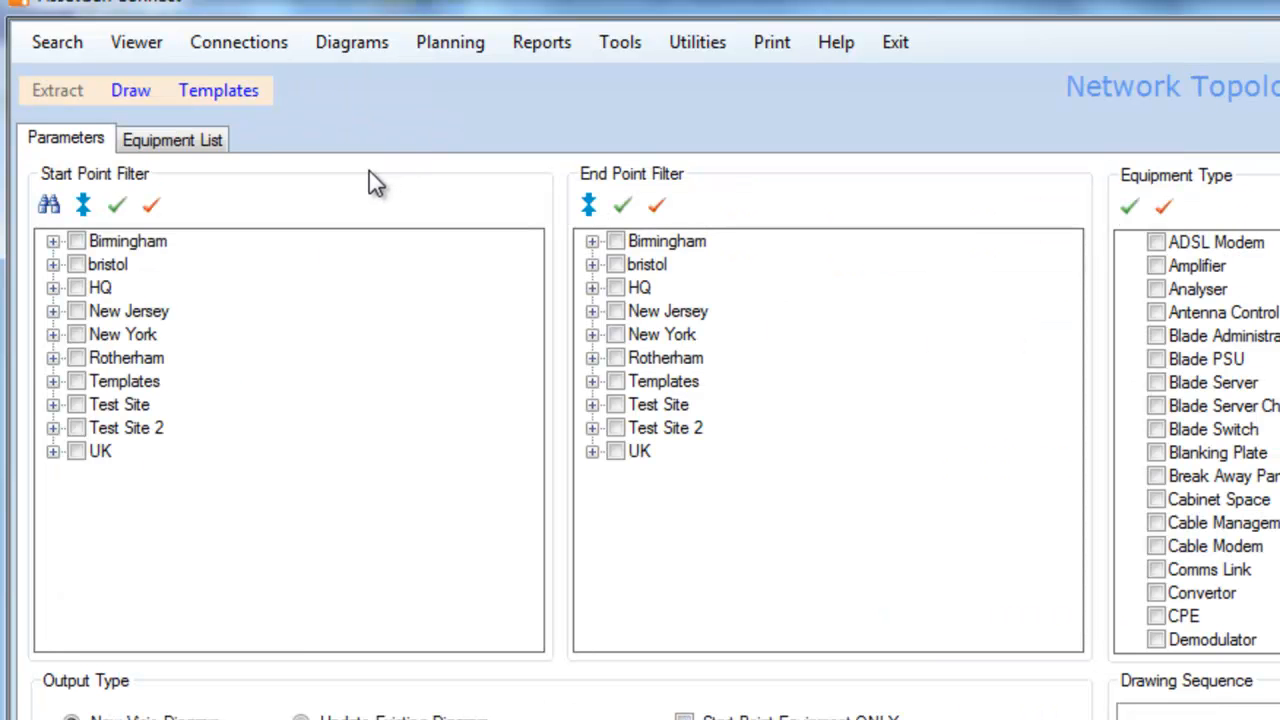
left_click(238, 87)
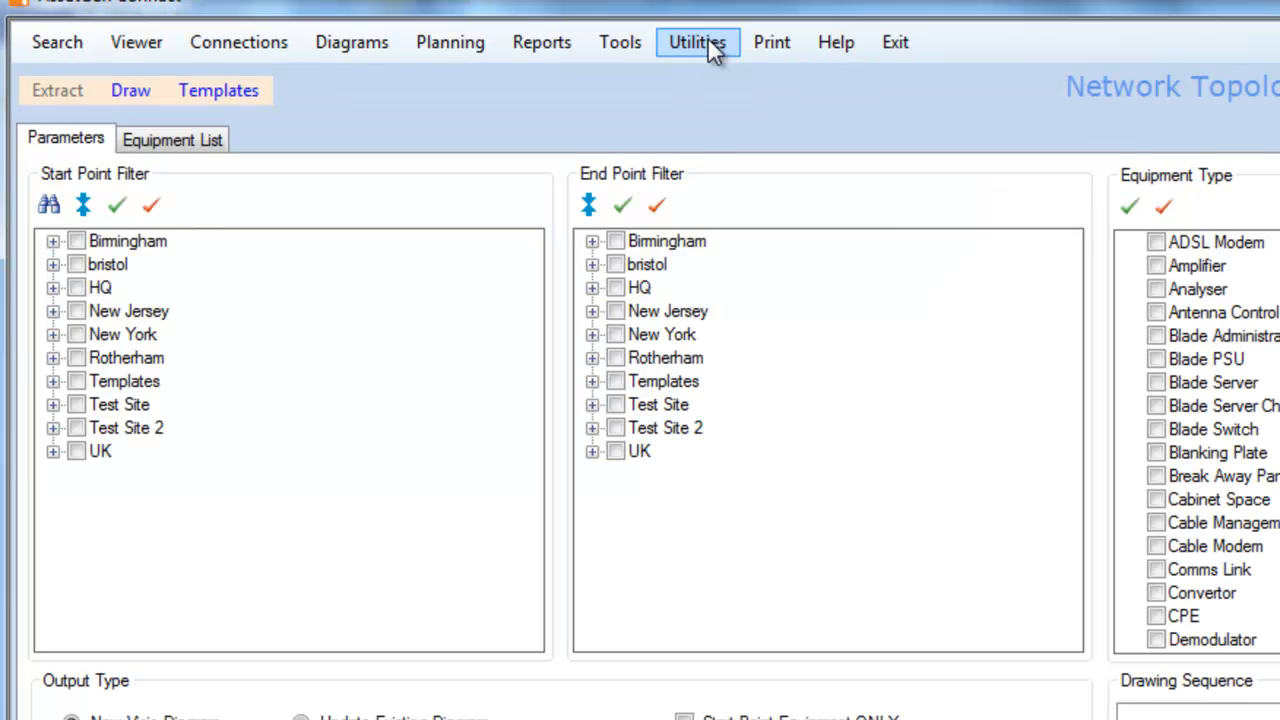
Load the Switch port connections template into the Equipment Ports export
left_click(708, 44)
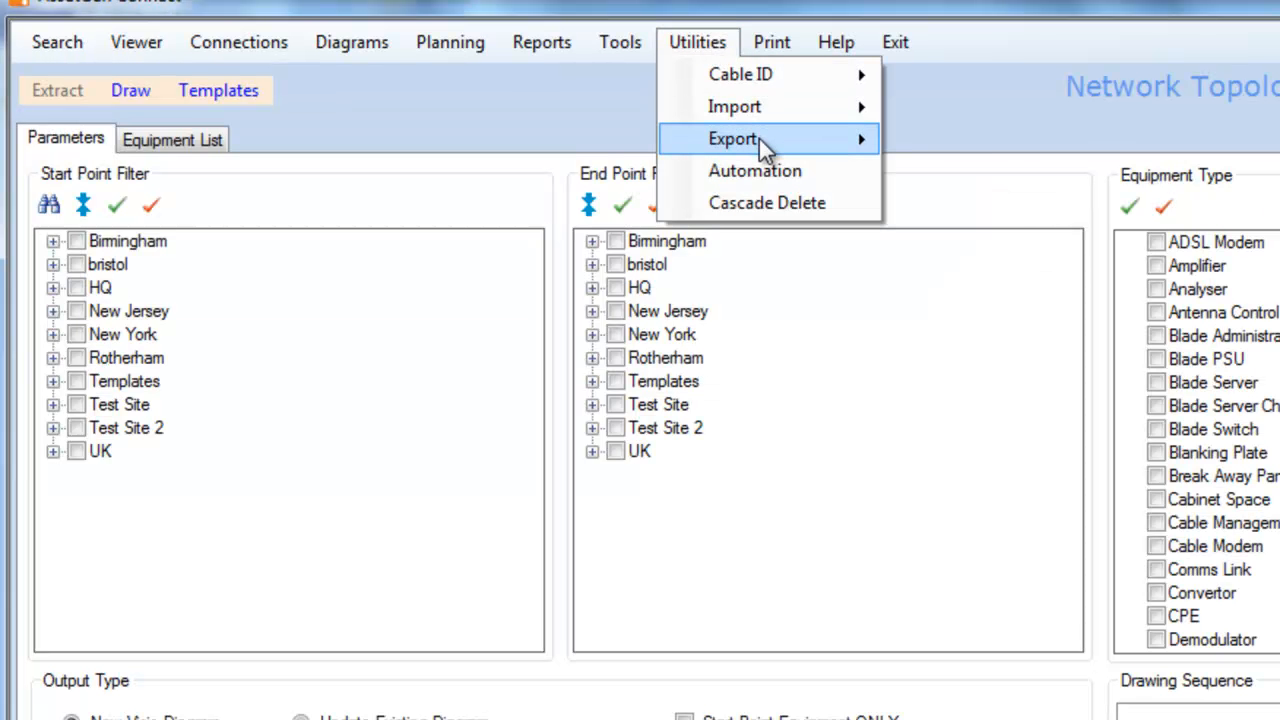
mouse_move(759, 140)
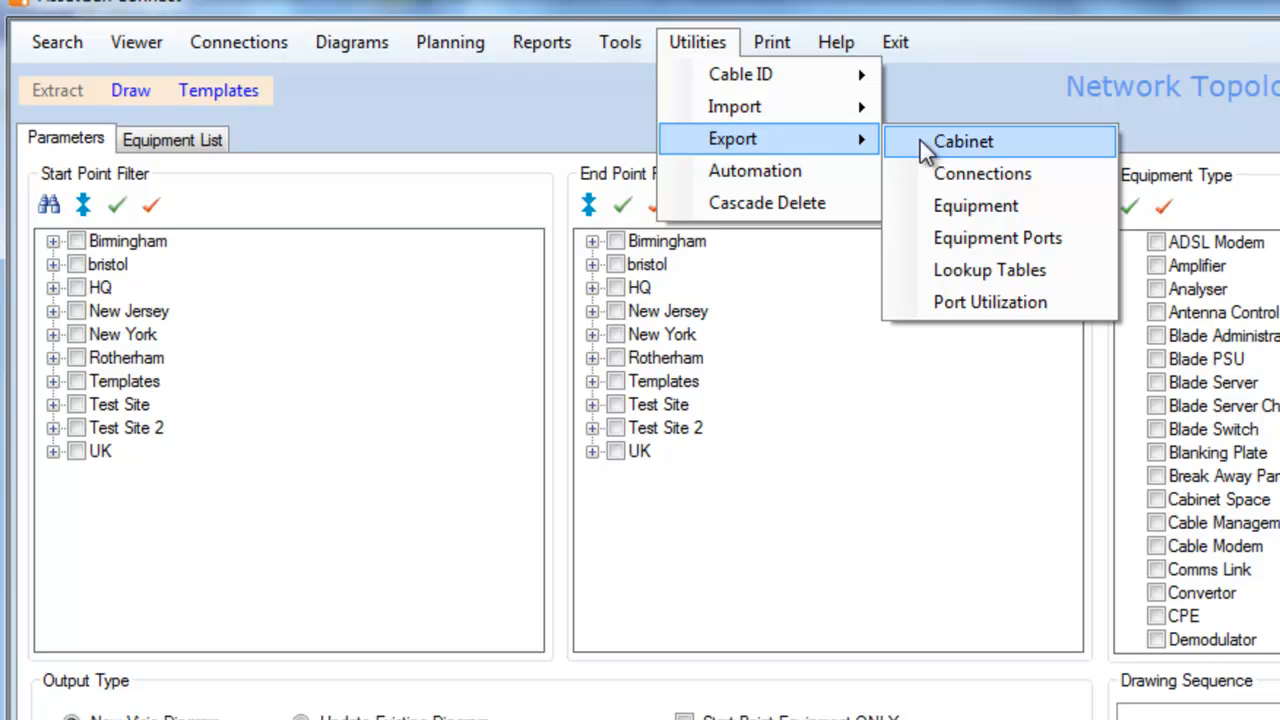
left_click(990, 240)
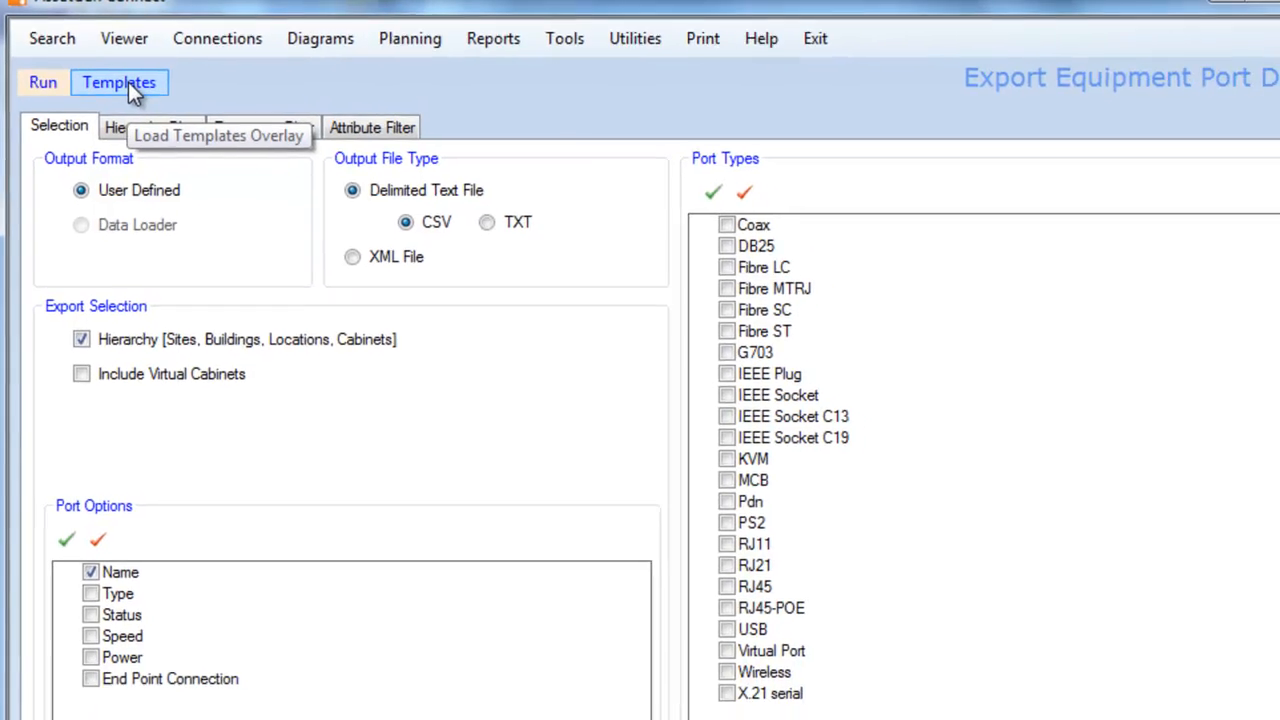
left_click(128, 84)
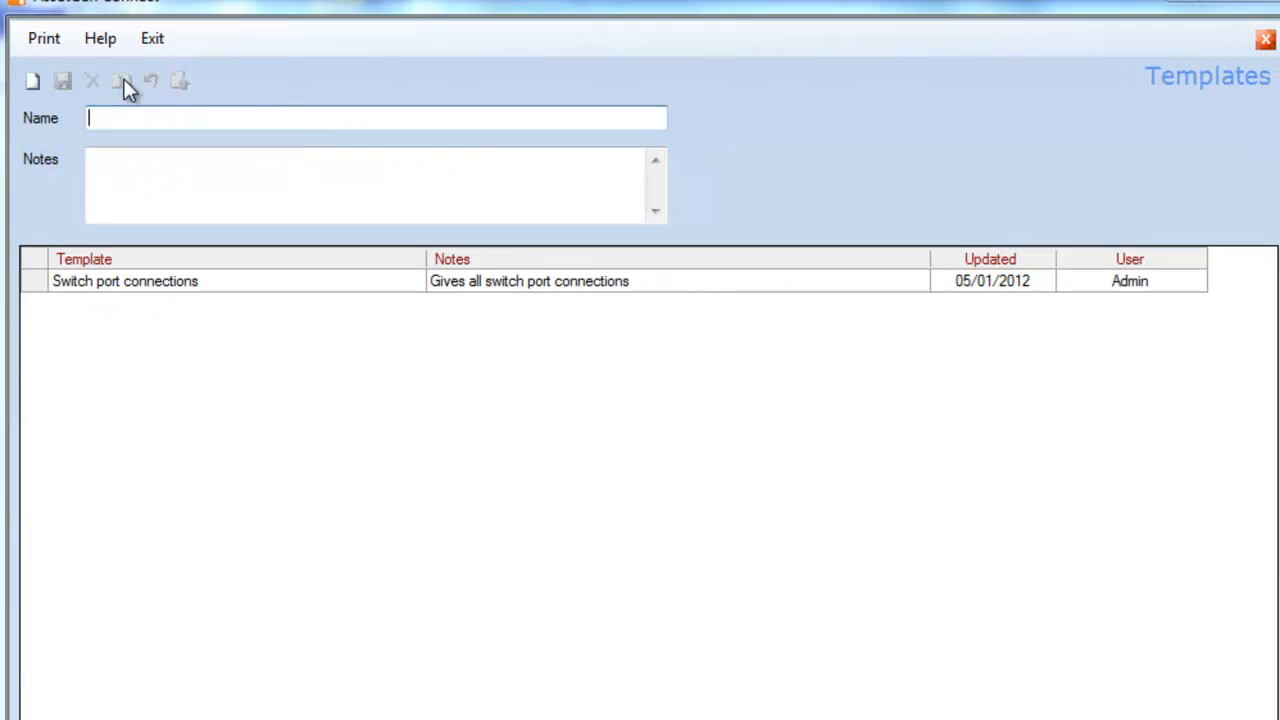
left_click(231, 283)
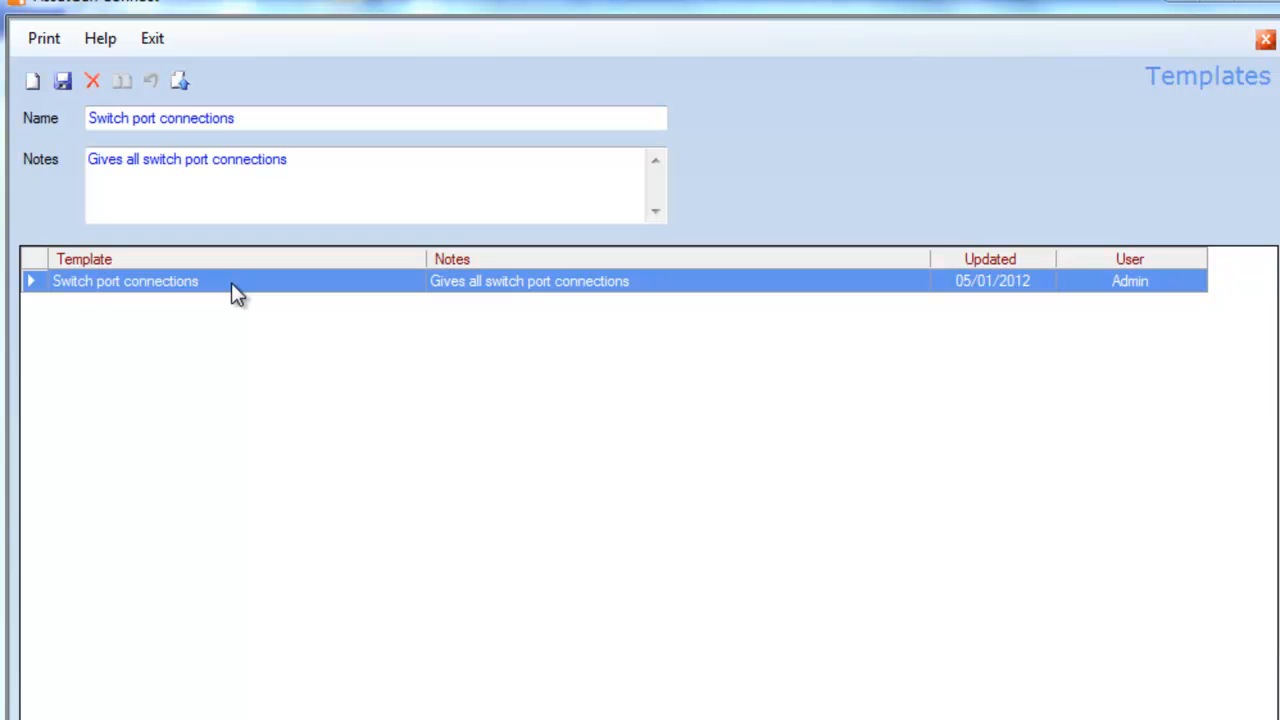
left_click(181, 84)
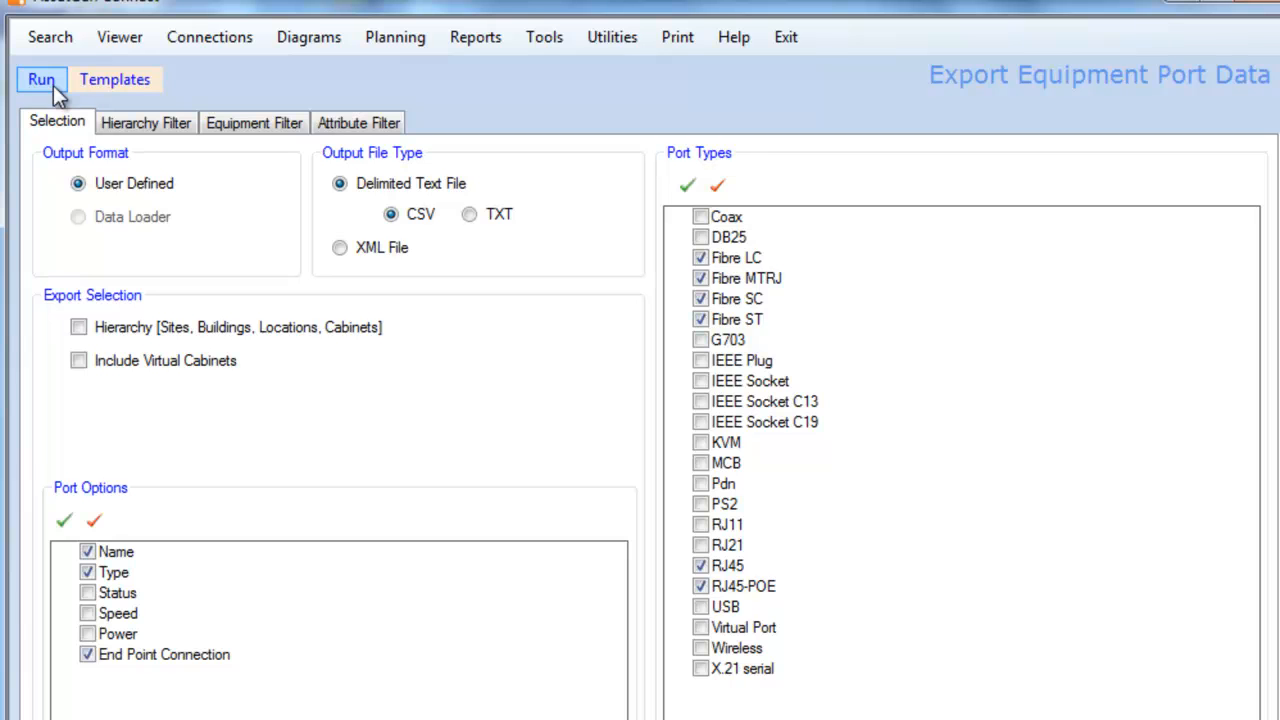
Open the Network Diagram Updates scheduler file in Automation and display the parameters of its Birmingham Network Diagram entry
left_click(627, 40)
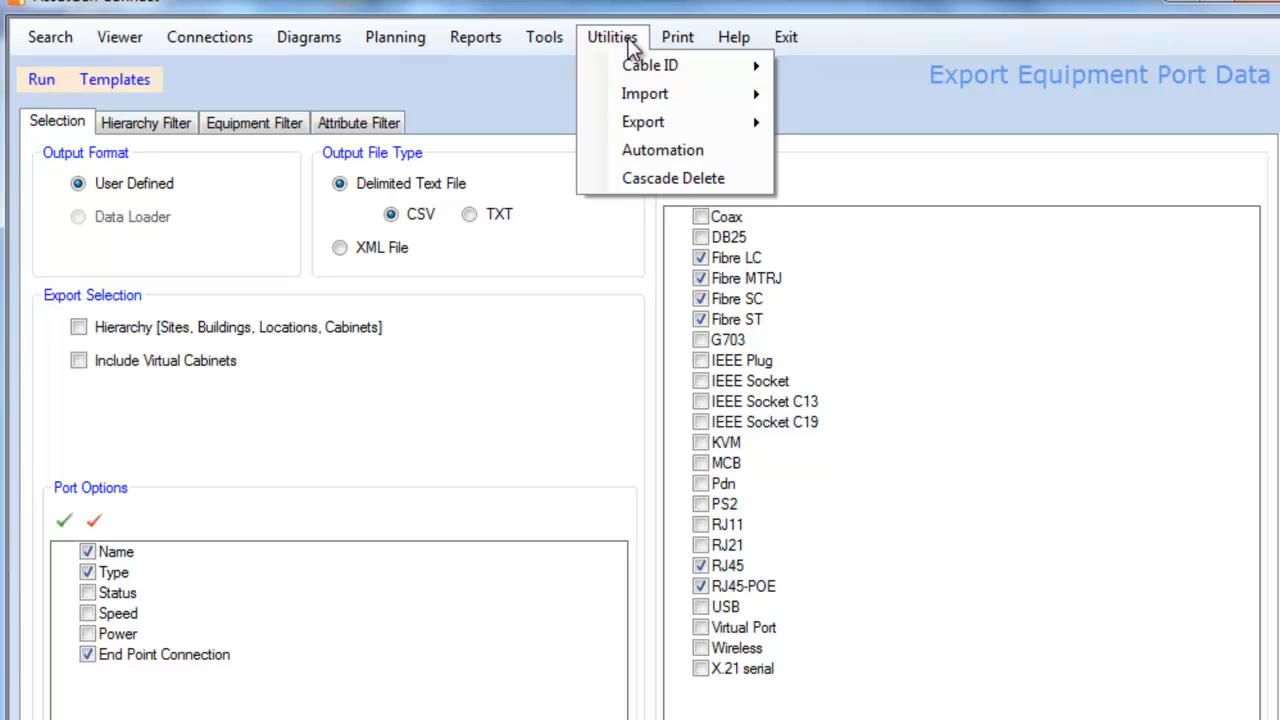
left_click(667, 158)
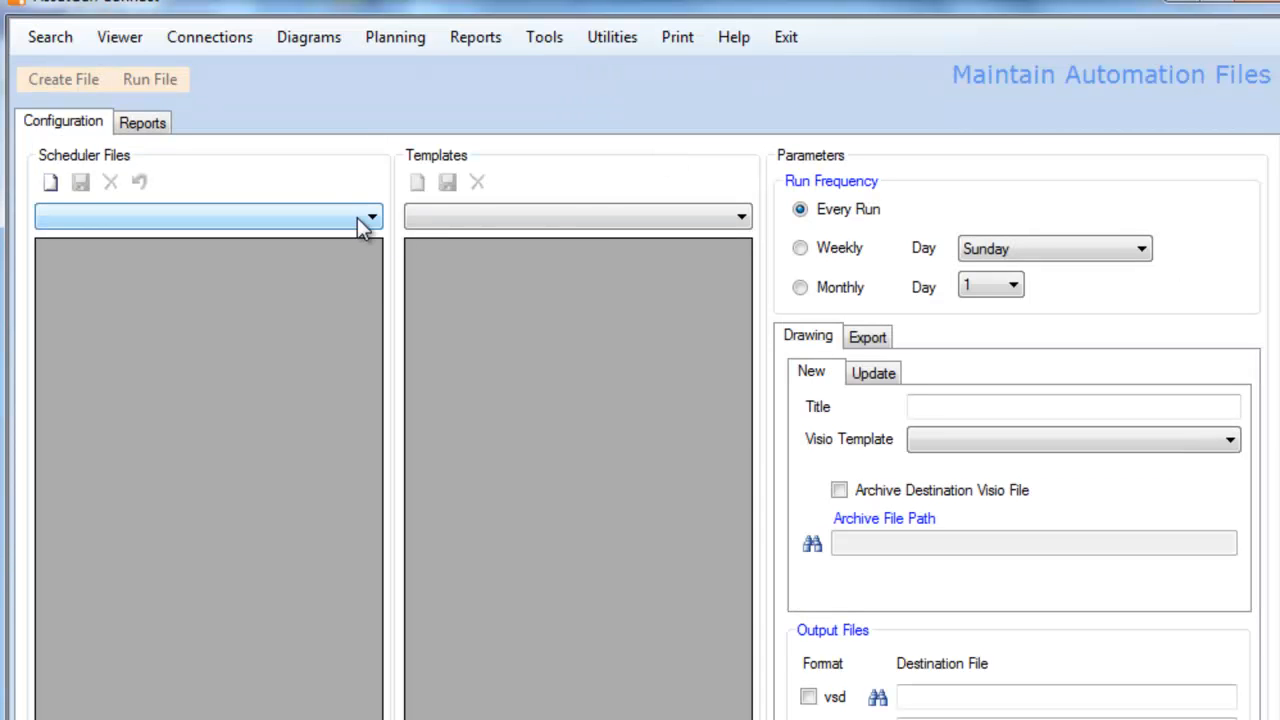
left_click(358, 217)
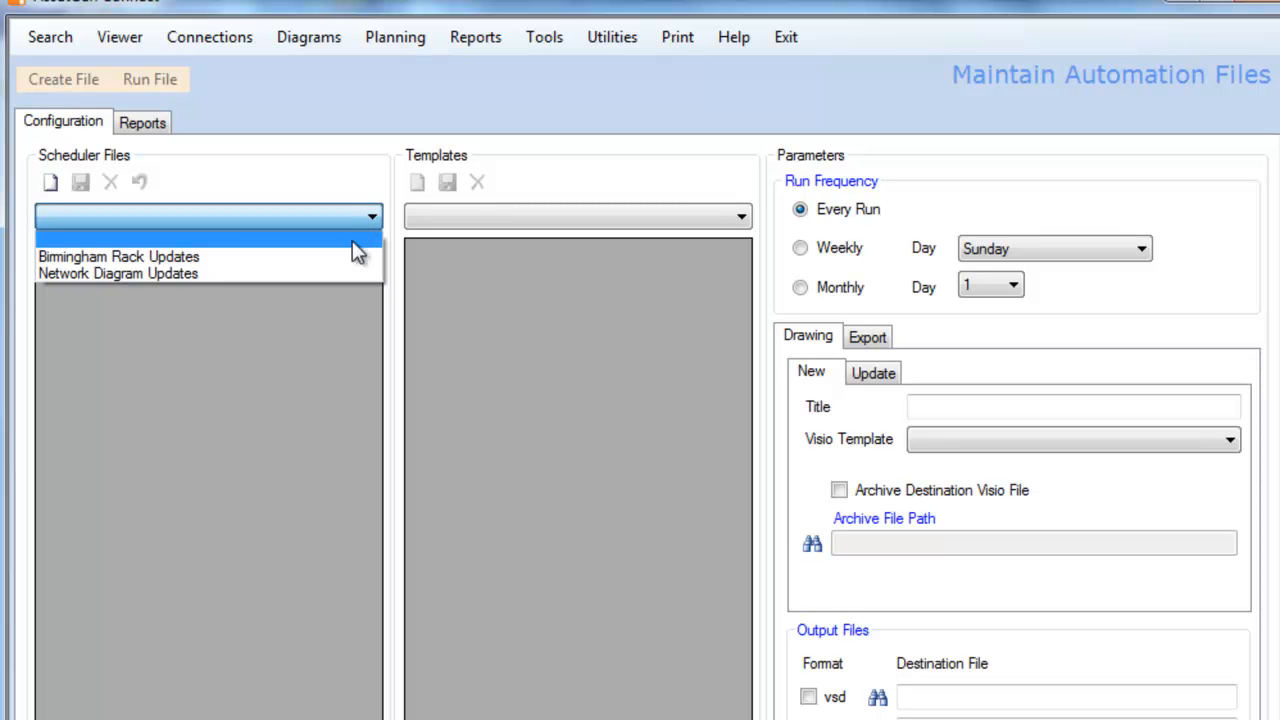
left_click(342, 274)
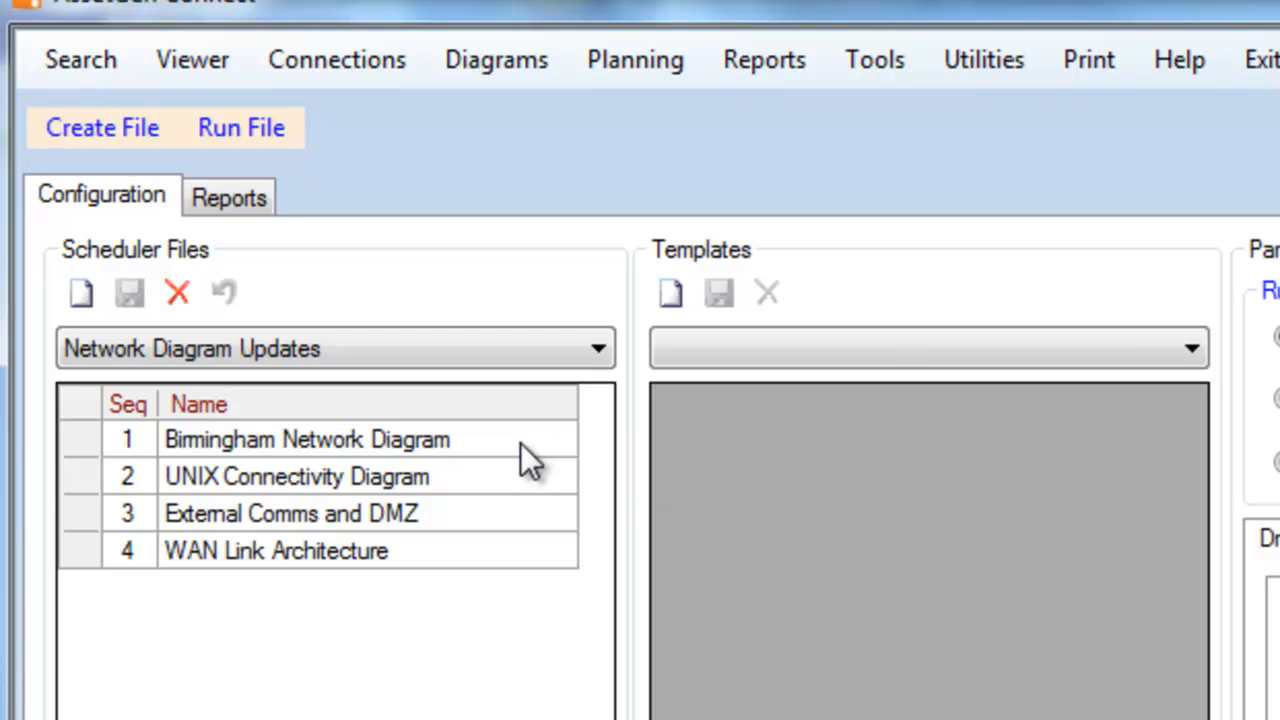
left_click(520, 442)
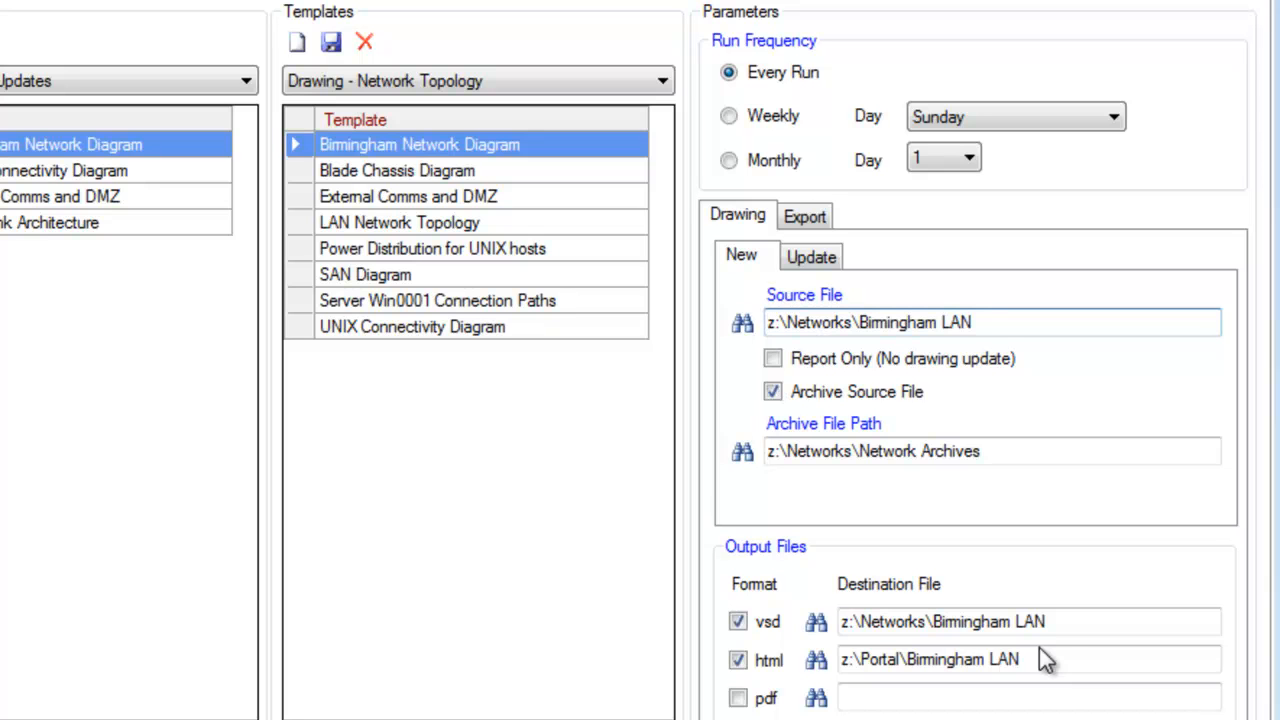
Add the Switch port connections template from Export - Equipment Ports to the scheduler file, with csv output to c;\switch.csv
left_click(664, 81)
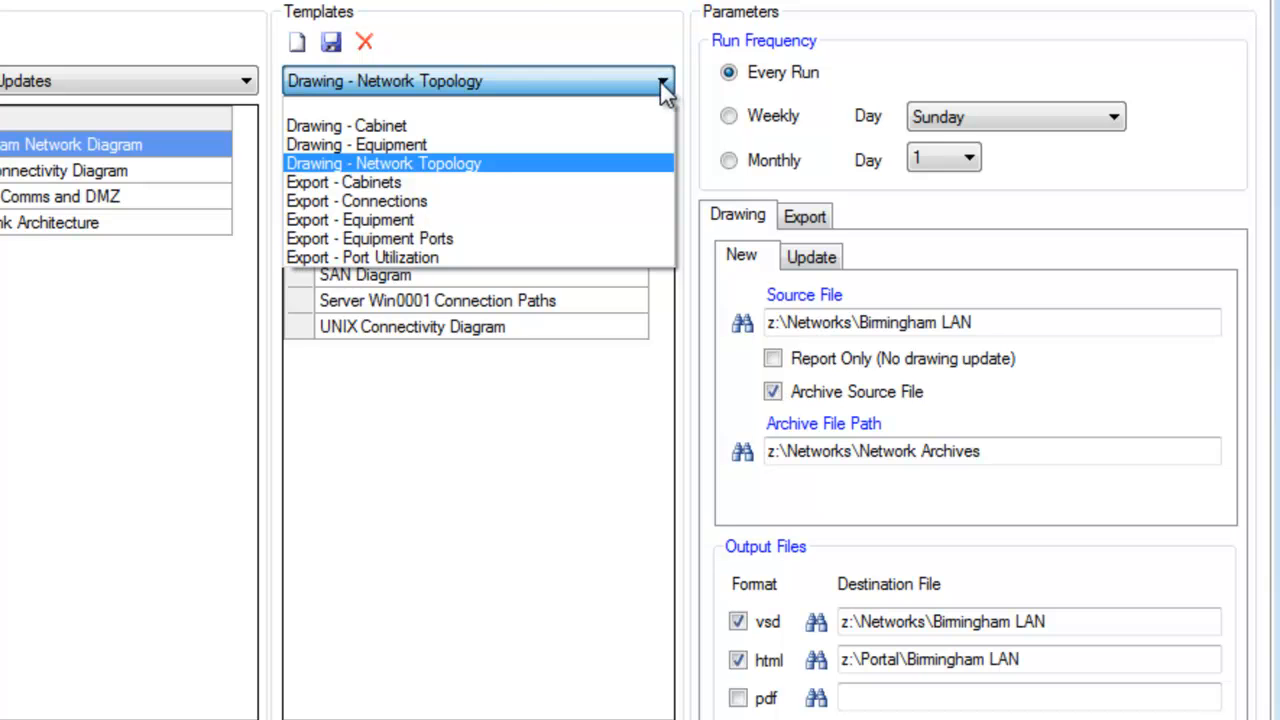
left_click(632, 249)
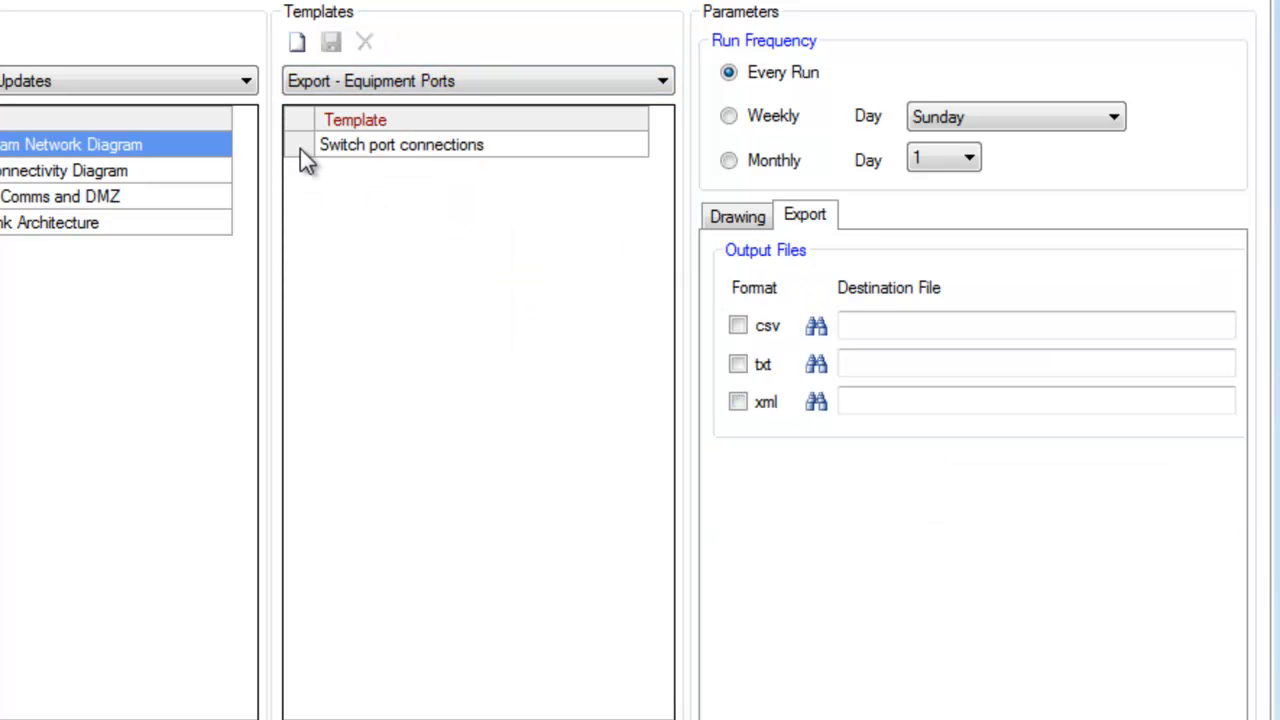
left_click(362, 150)
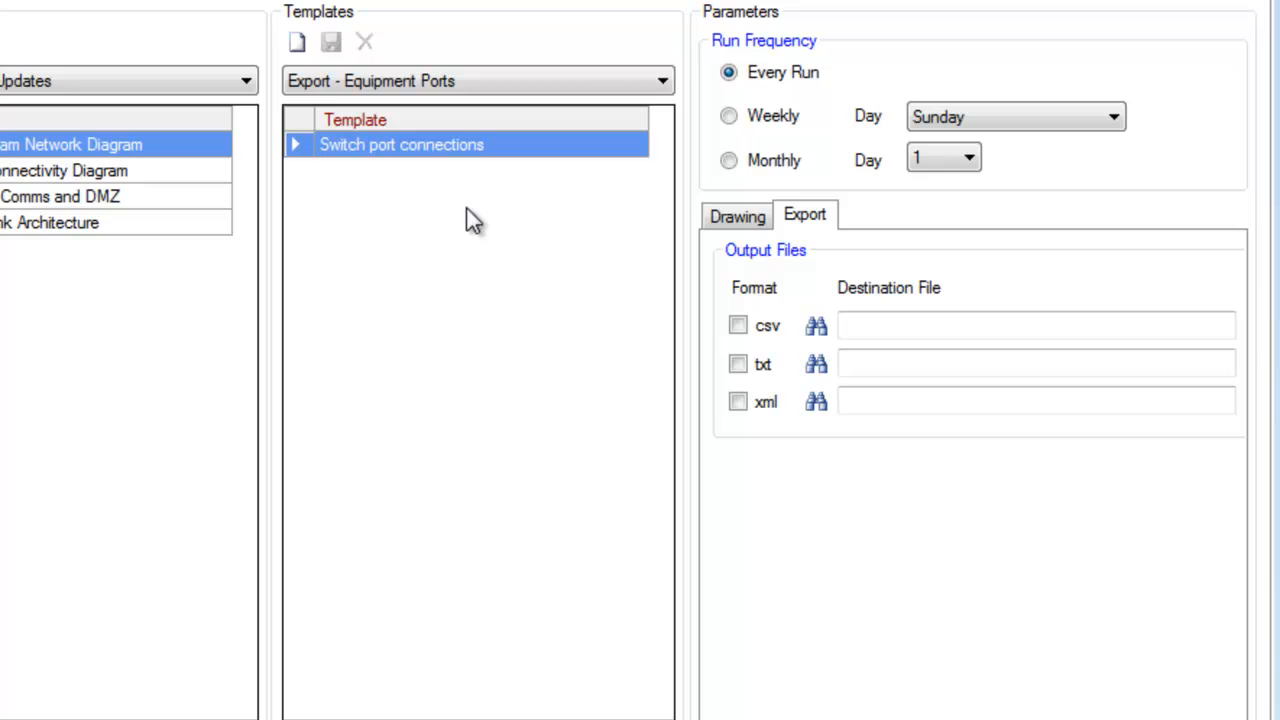
left_click(736, 327)
left_click(886, 331)
type("c;\\sw")
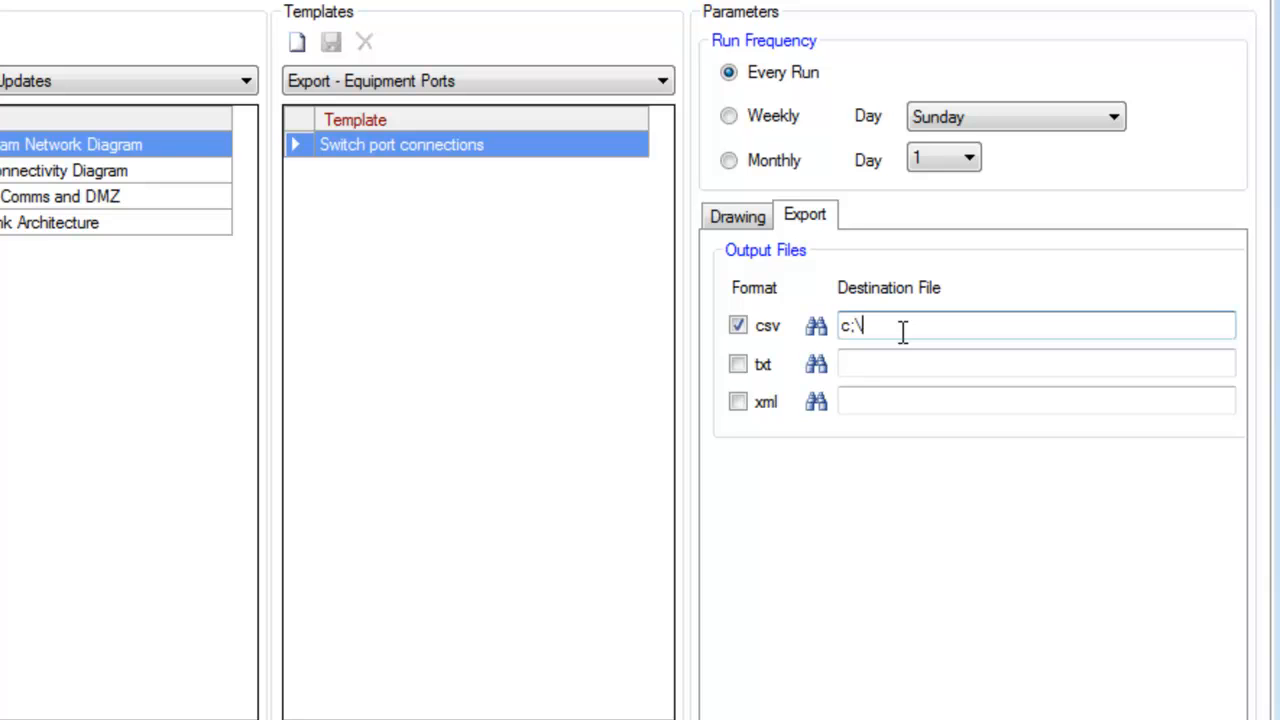
type("itch.csv")
left_click(297, 44)
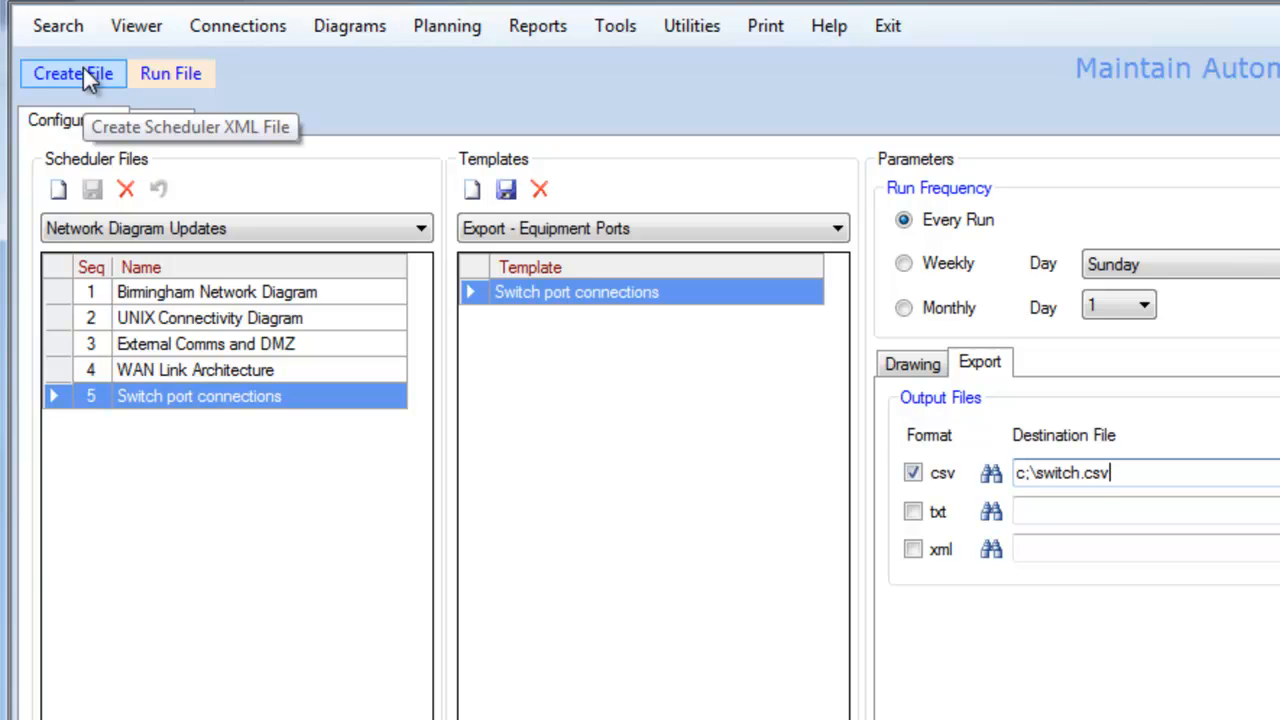
Run the scheduler file and examine the scheduled Birmingham Rack Update task in Task Scheduler
left_click(161, 75)
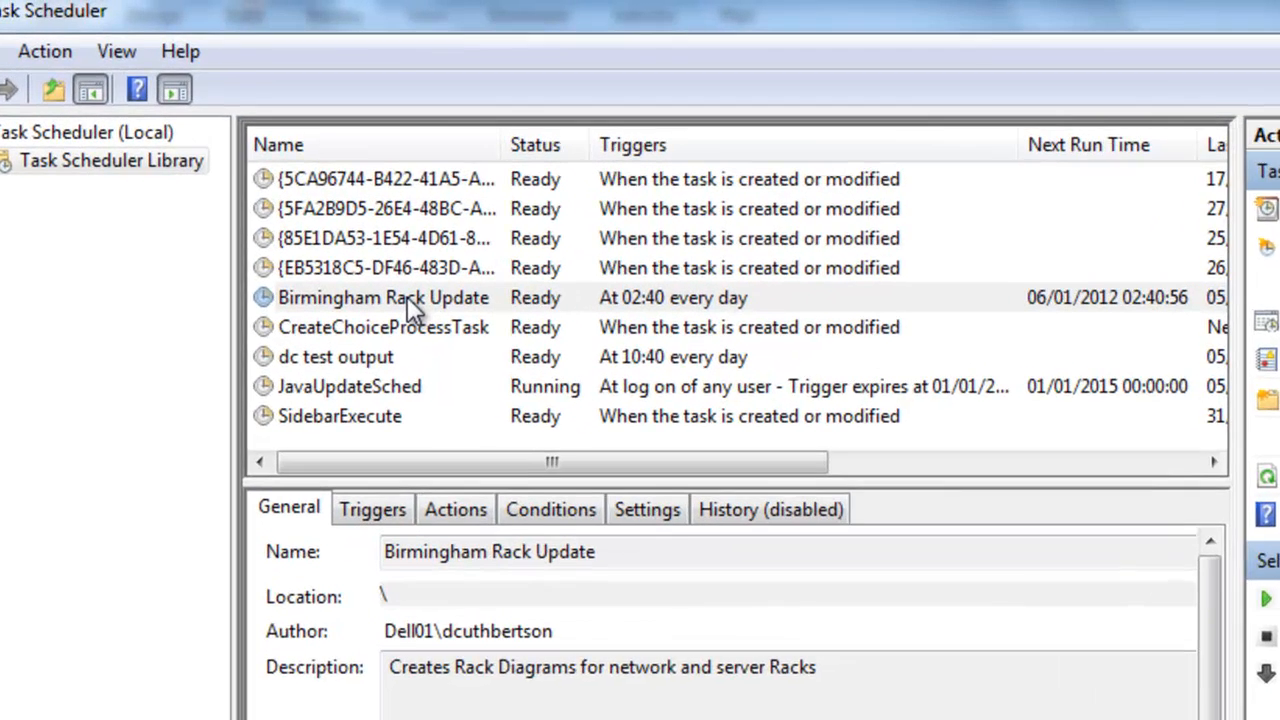
left_click(384, 232)
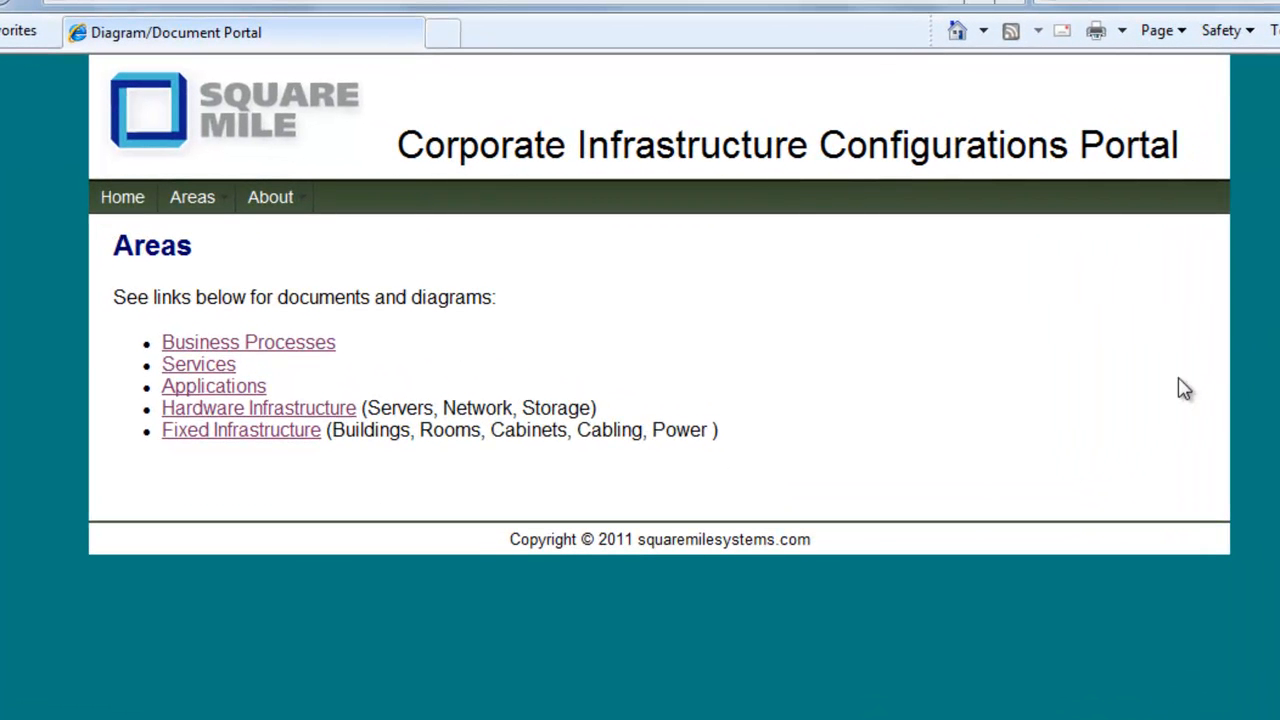
Open the Birmingham Network Diagram from the portal's Hardware Infrastructure area and view the details of switch SW-BHAM-01
left_click(281, 410)
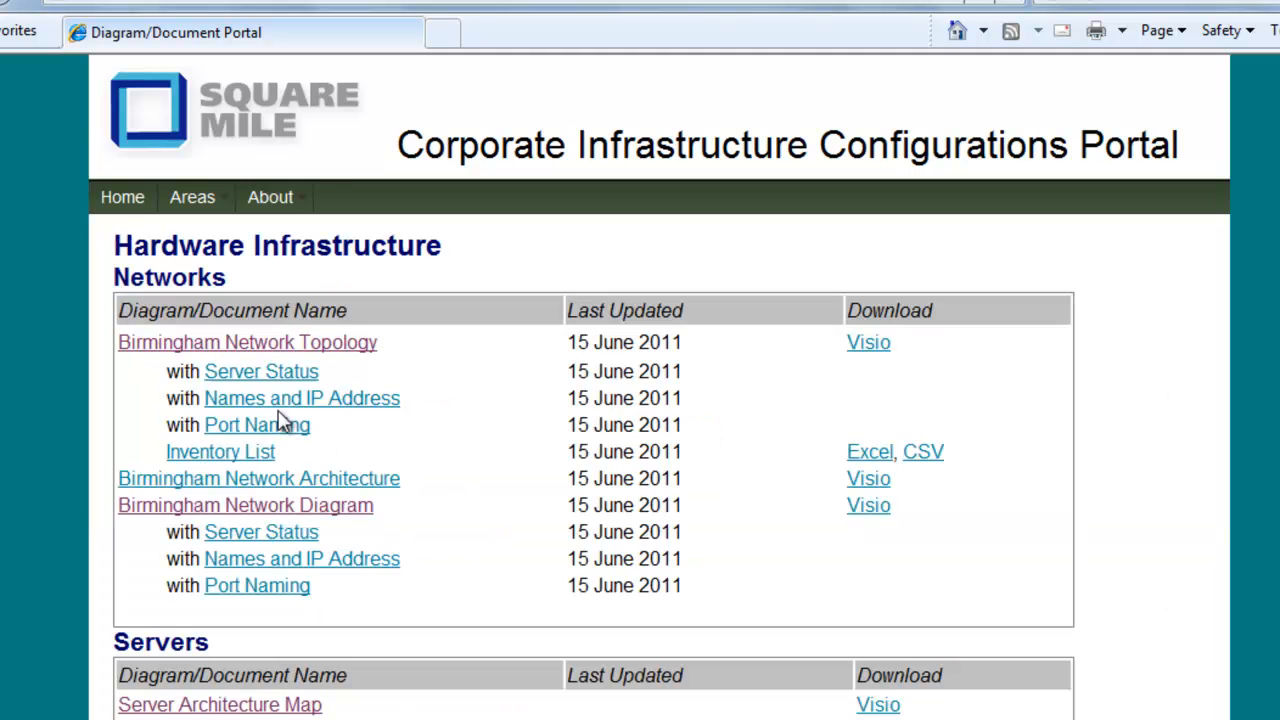
left_click(281, 510)
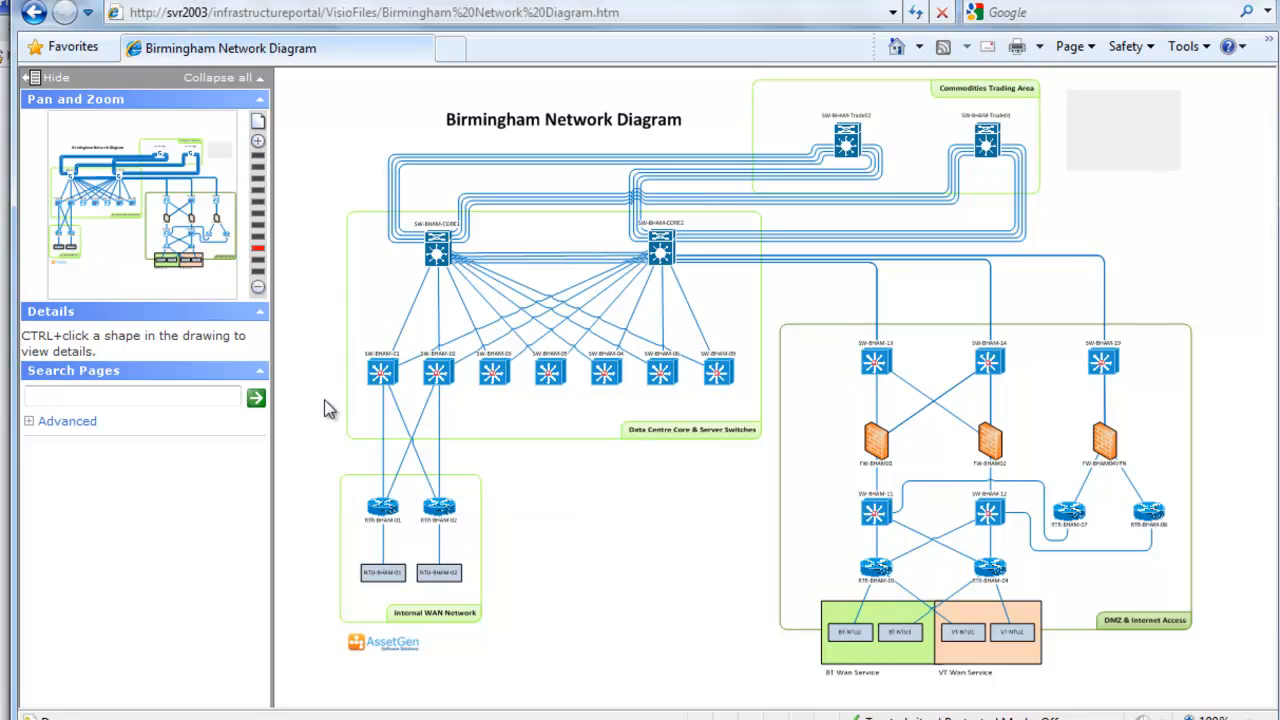
left_click(383, 377, "ctrl")
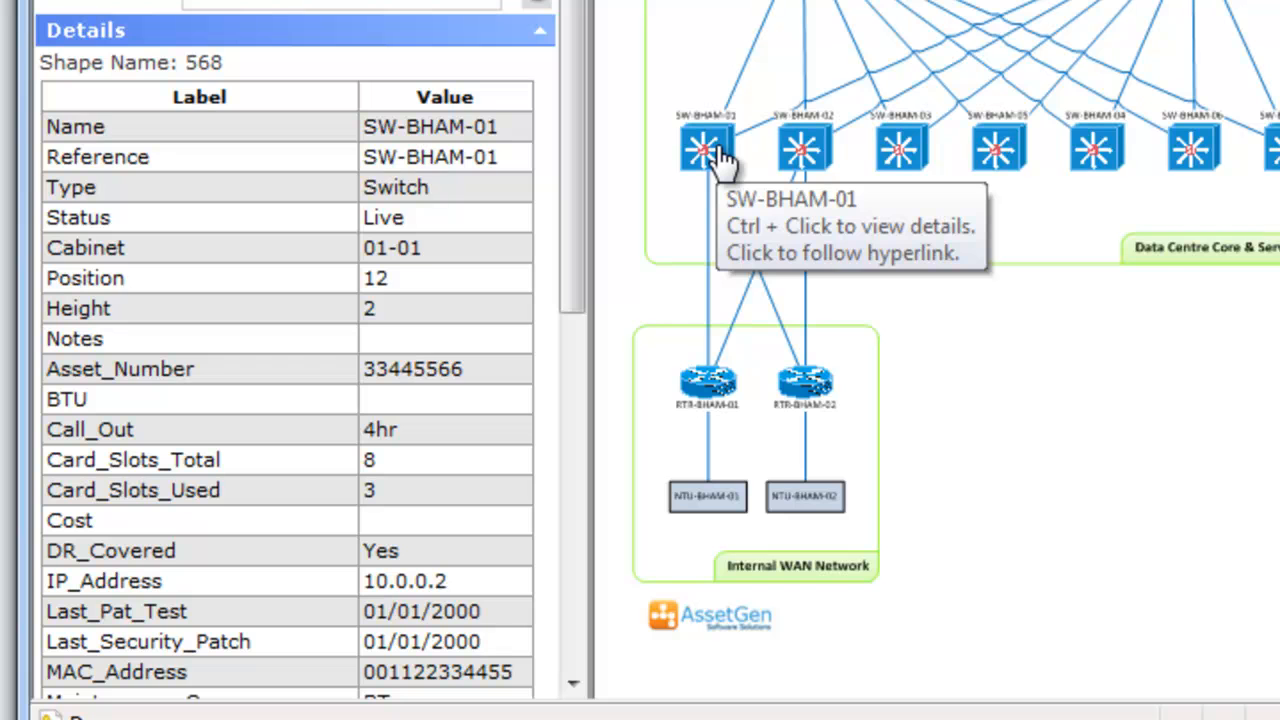
Follow the SW-BHAM-01 hyperlink to its equipment record and expand the switch in the hierarchy
left_click(718, 152)
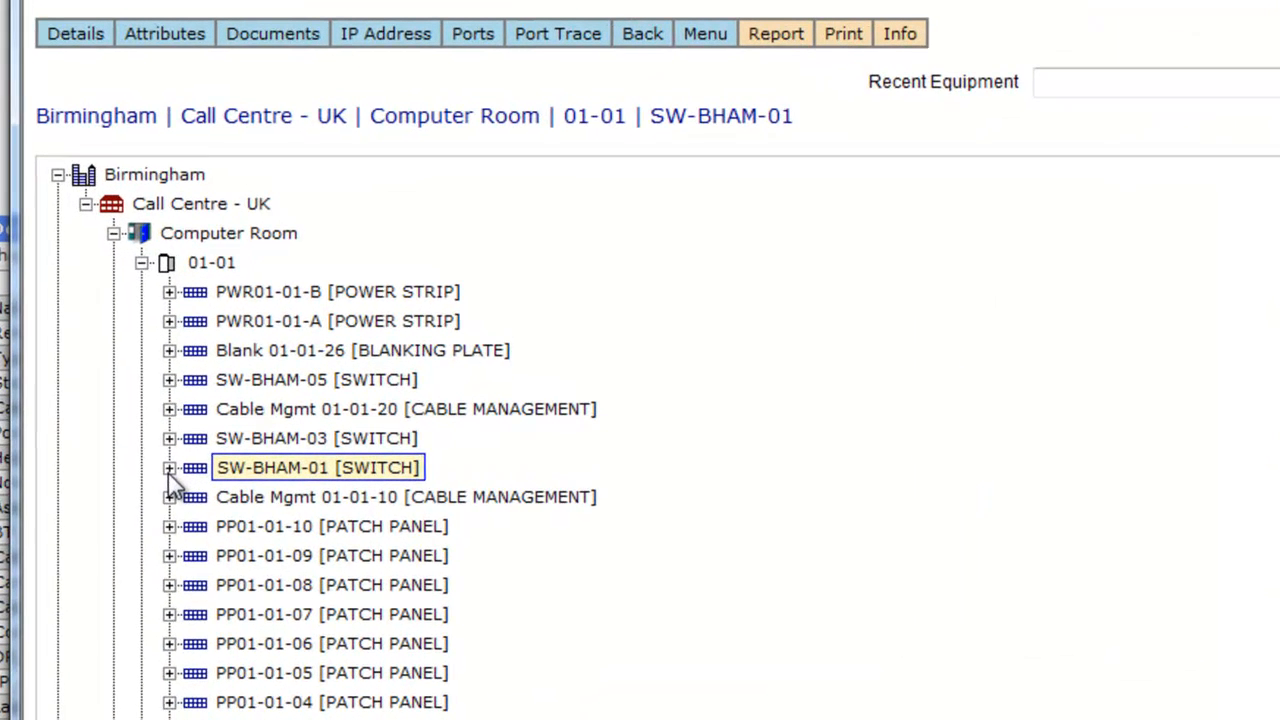
left_click(169, 470)
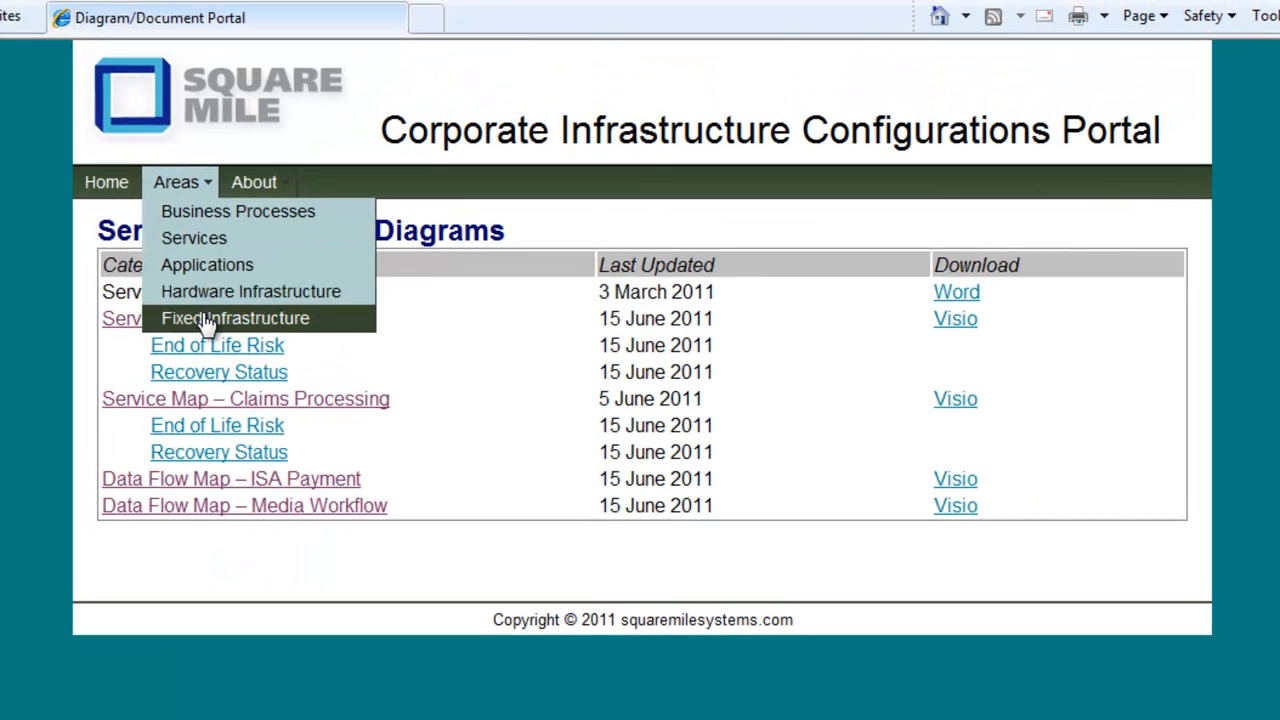
Open the Fixed Infrastructure area of the Corporate Infrastructure Configurations Portal
left_click(207, 318)
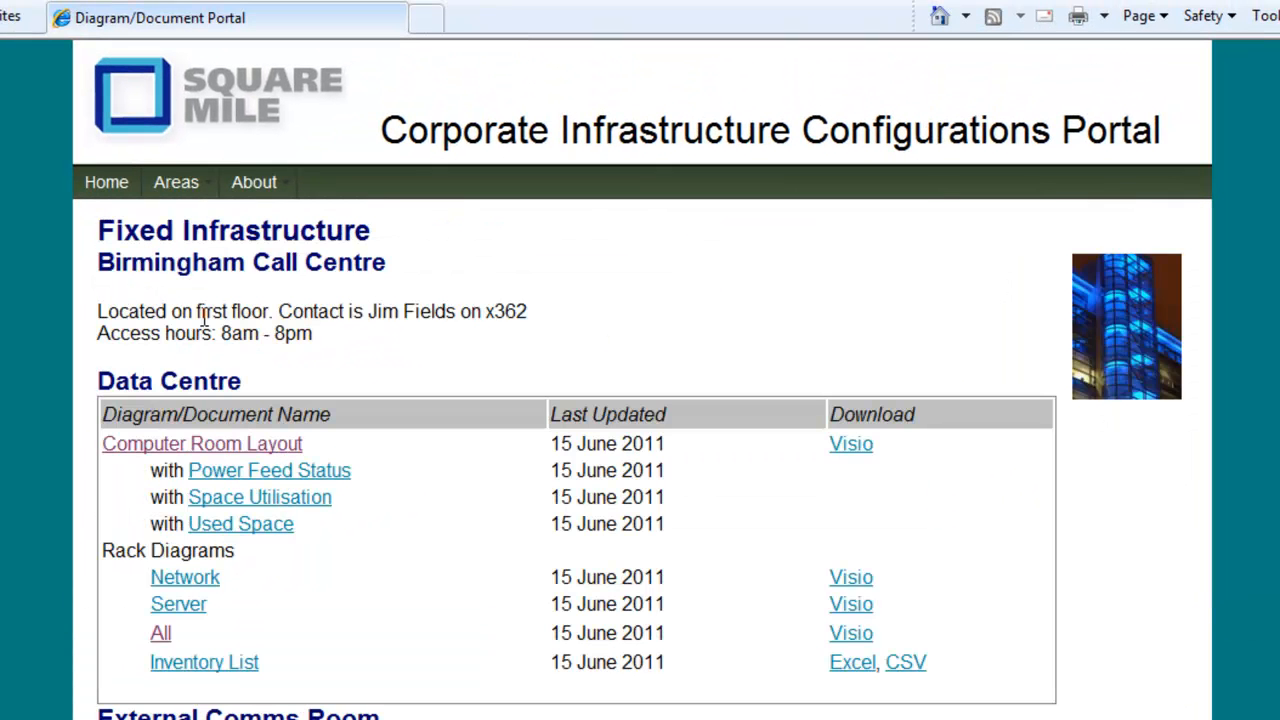
Open the data centre's rack diagrams covering all equipment and display the page for rack 01-03
left_click(163, 638)
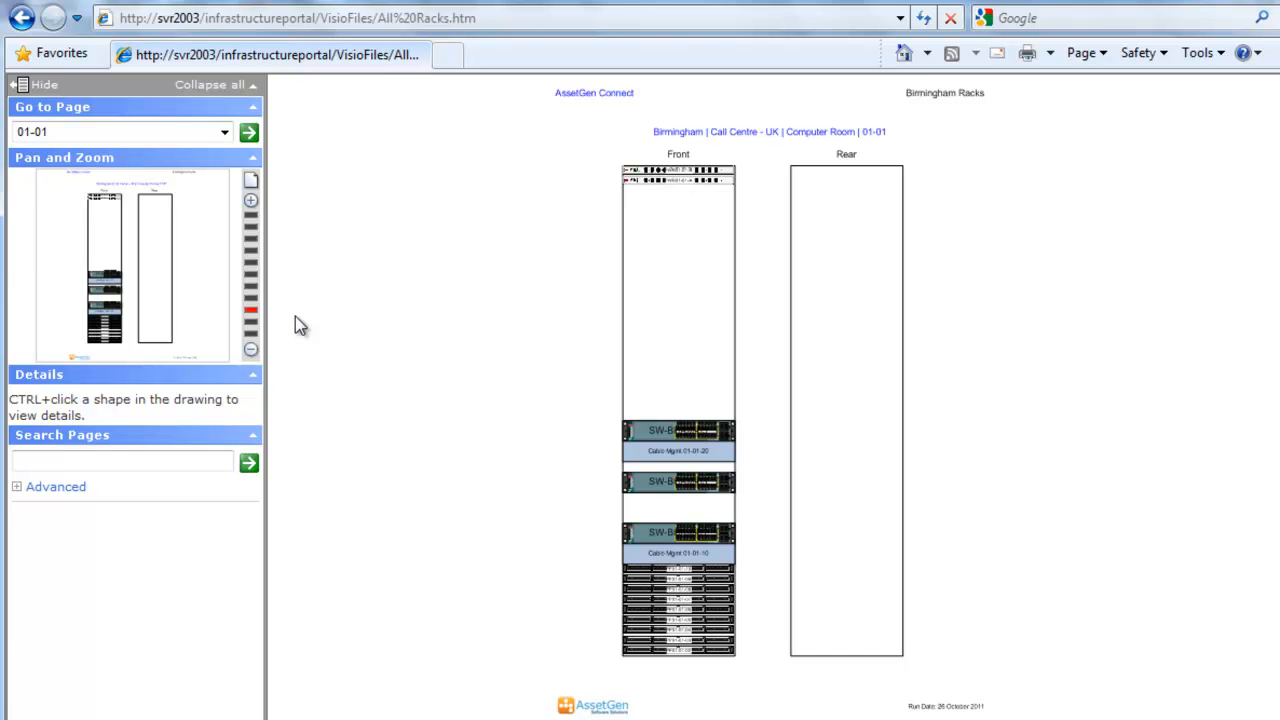
left_click(225, 134)
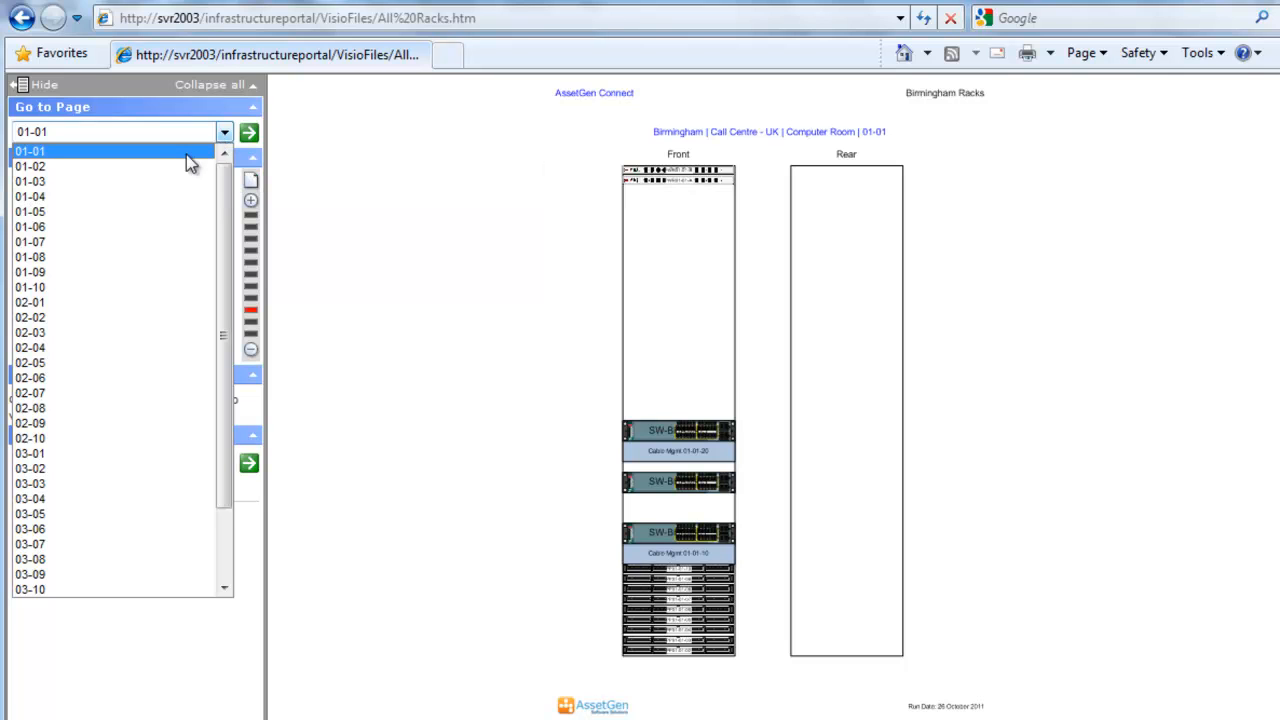
left_click(143, 182)
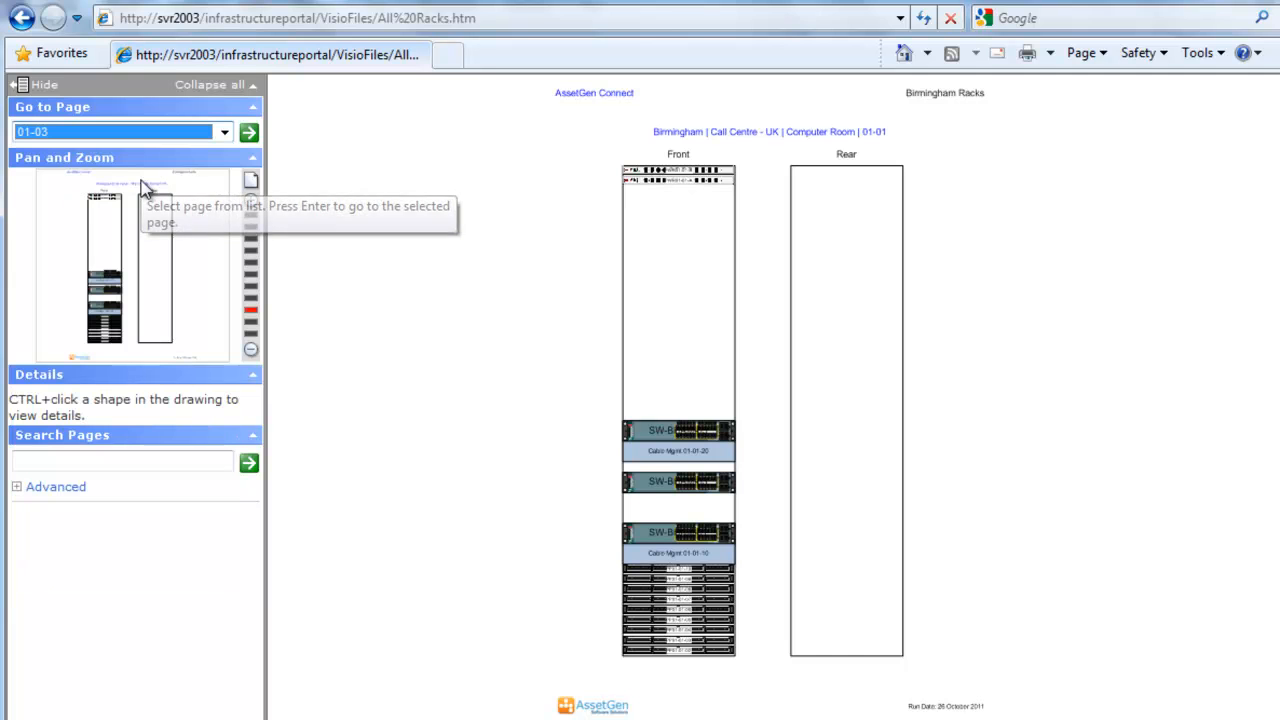
left_click(249, 134)
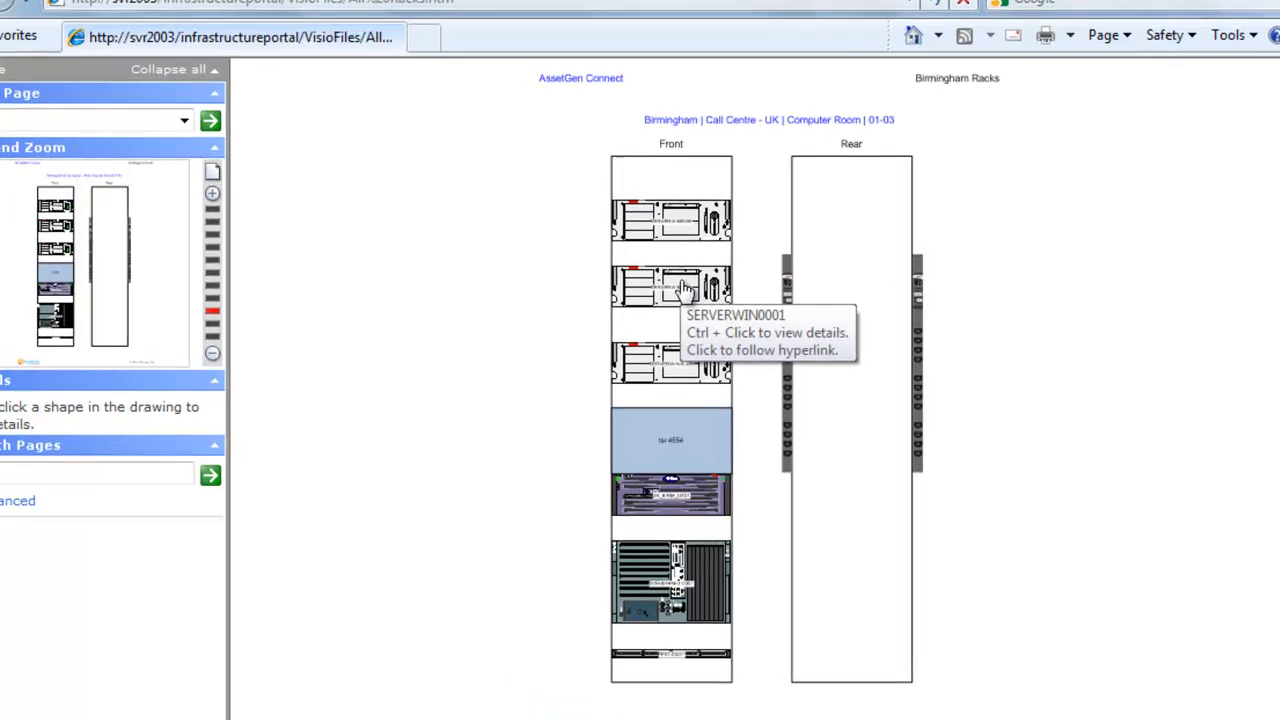
Follow the SERVERWIN0001 hyperlink in rack 01-03 to its Impact Analysis and run the upward analysis to Business
left_click(682, 288)
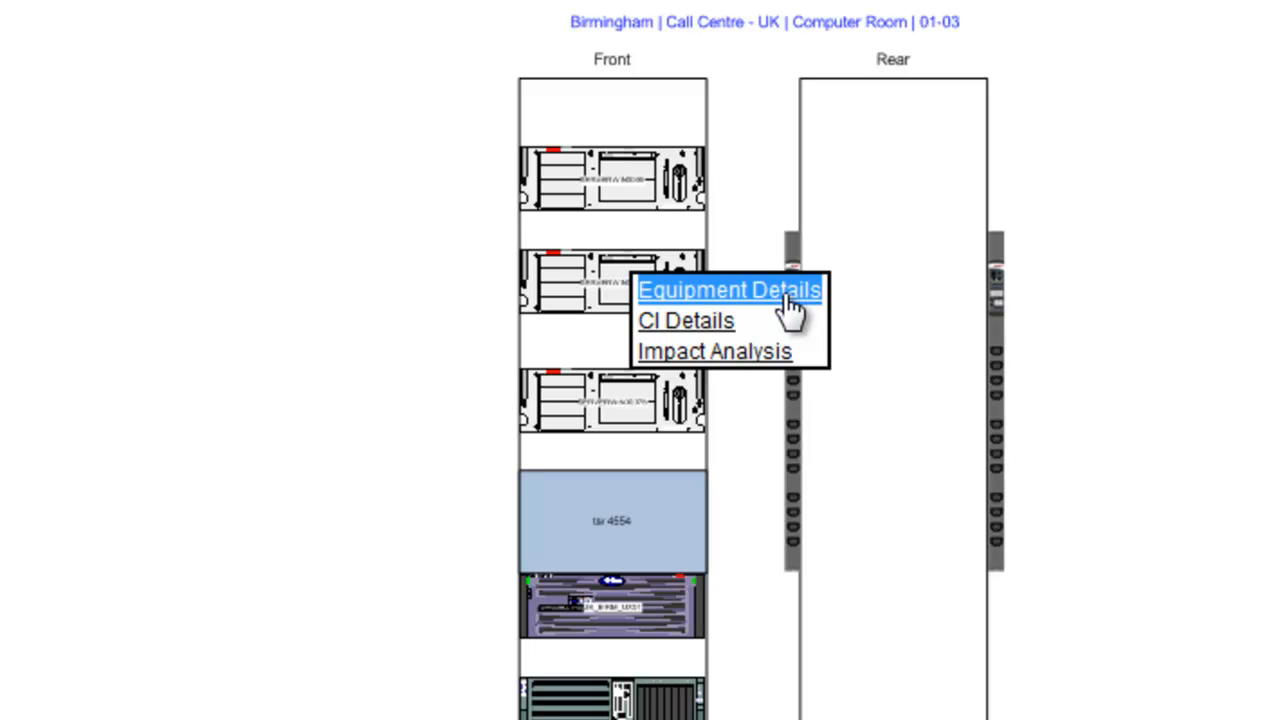
left_click(751, 354)
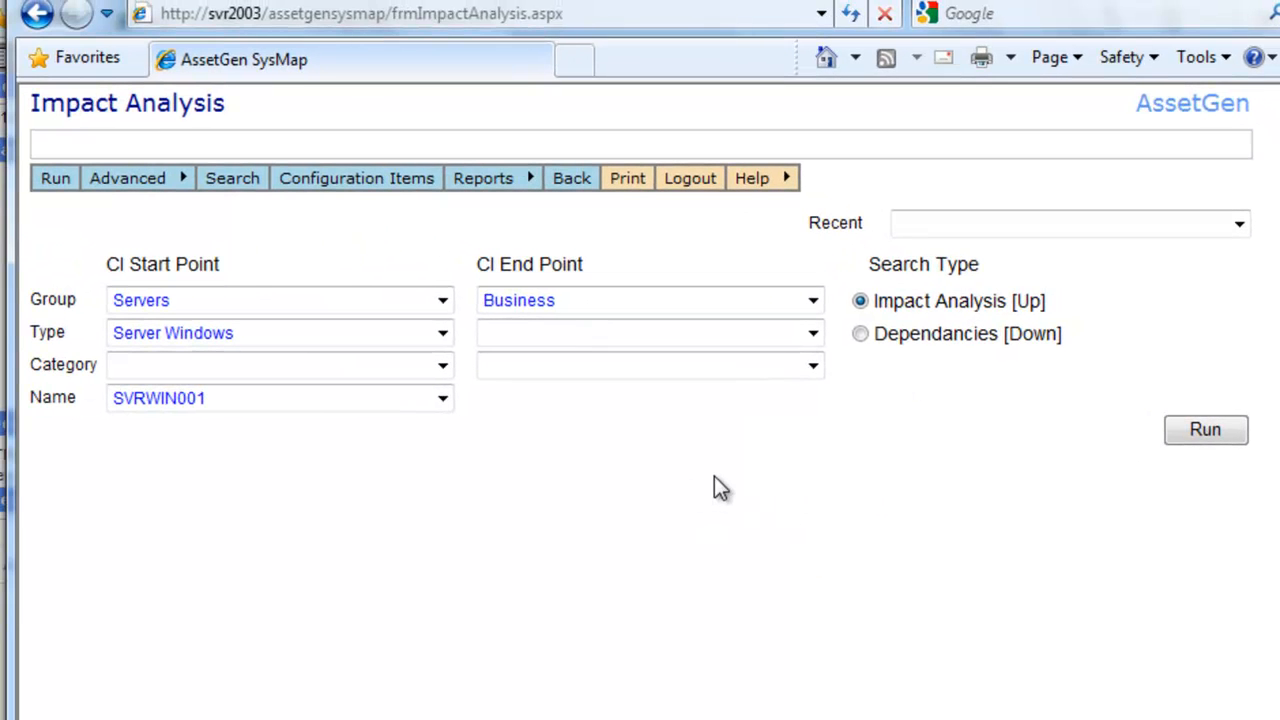
left_click(1203, 435)
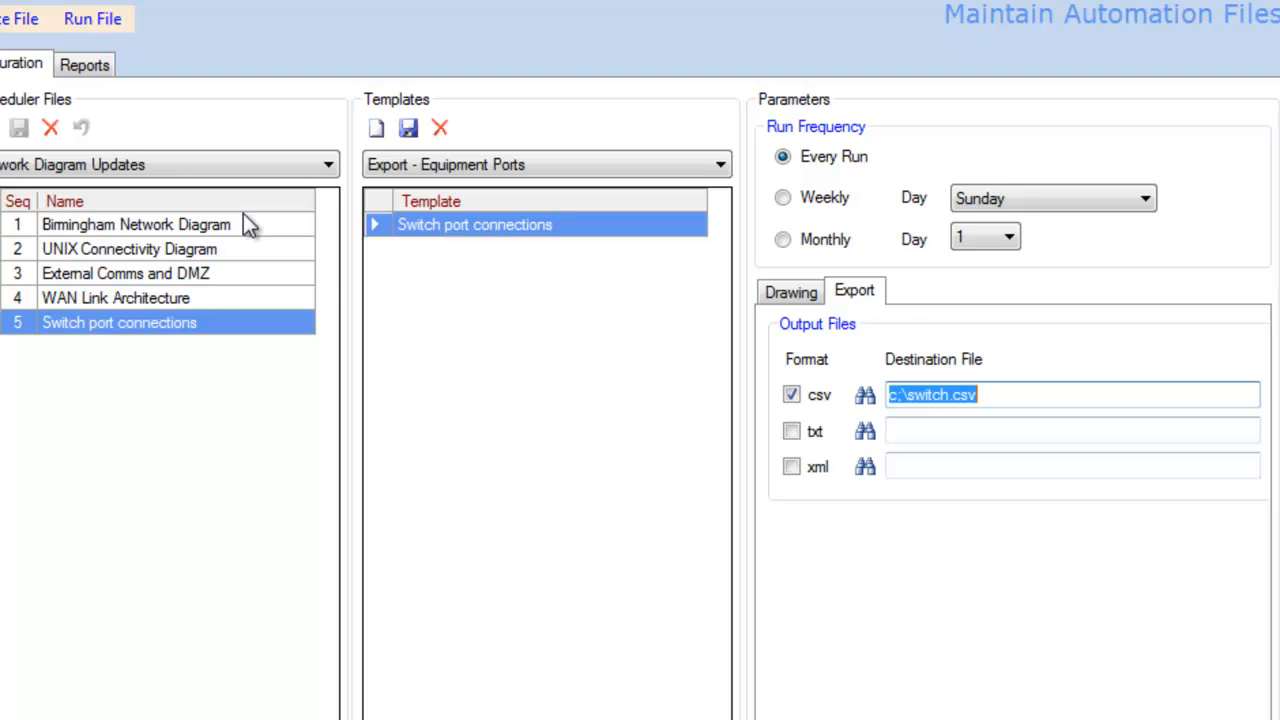
In AssetGen Connect's automation file maintenance, view the run report dated 05/12/2011 09:58 and find the next error in the log
left_click(88, 66)
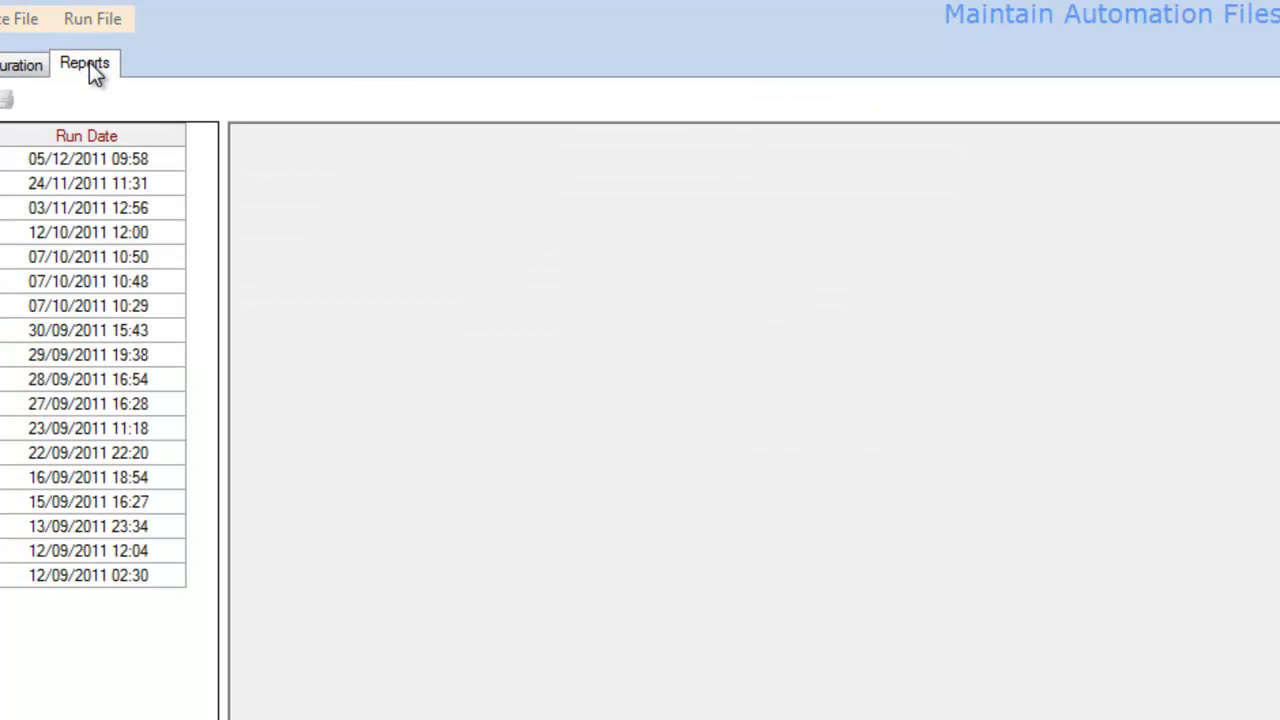
left_click(111, 160)
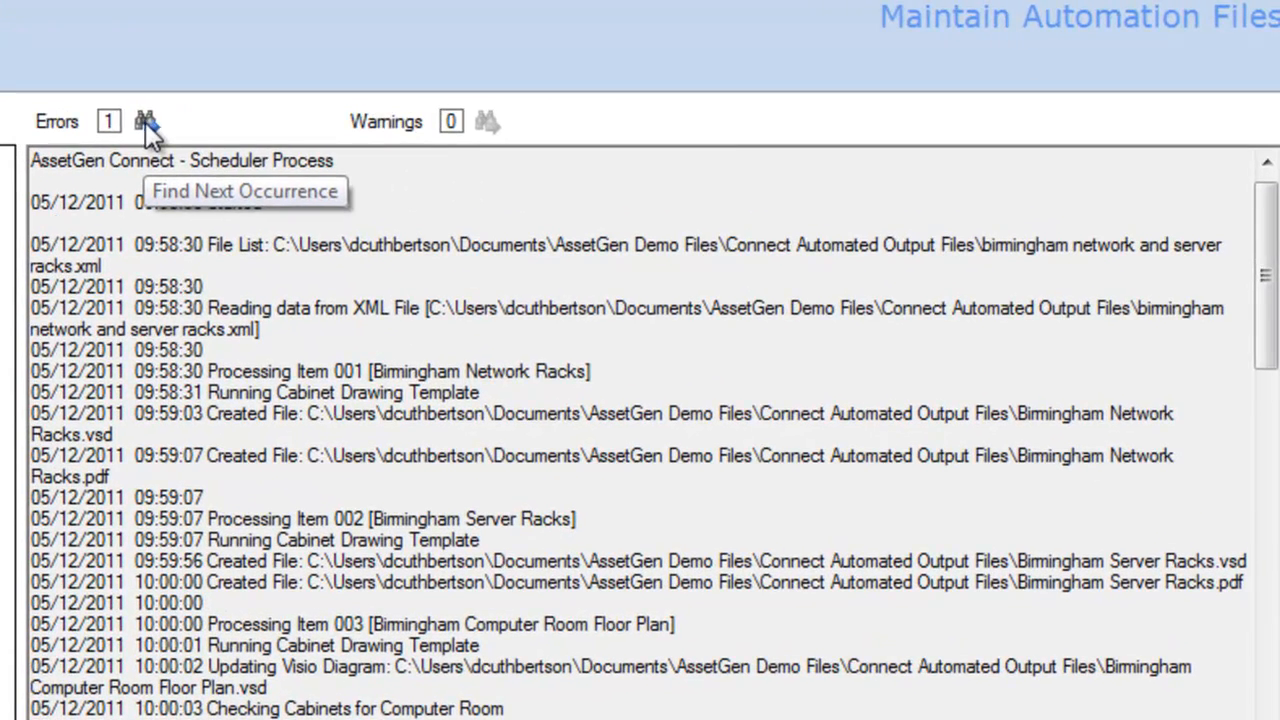
left_click(315, 103)
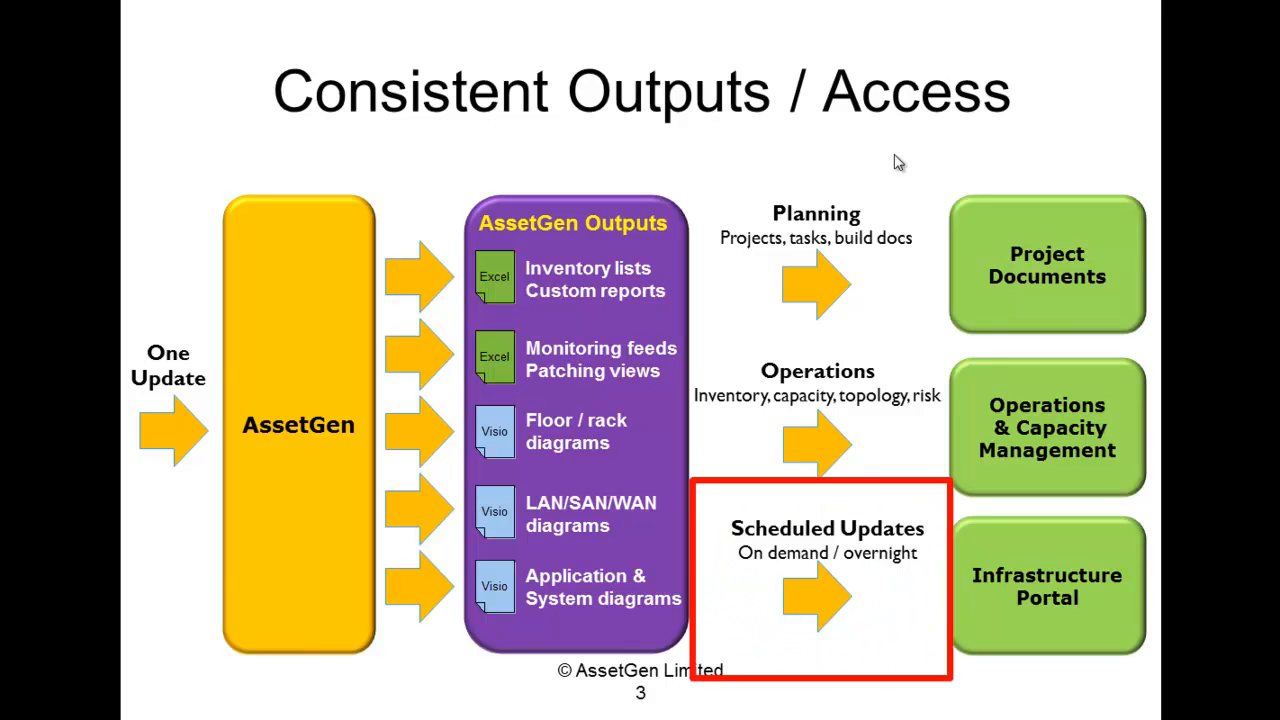
left_click(898, 163)
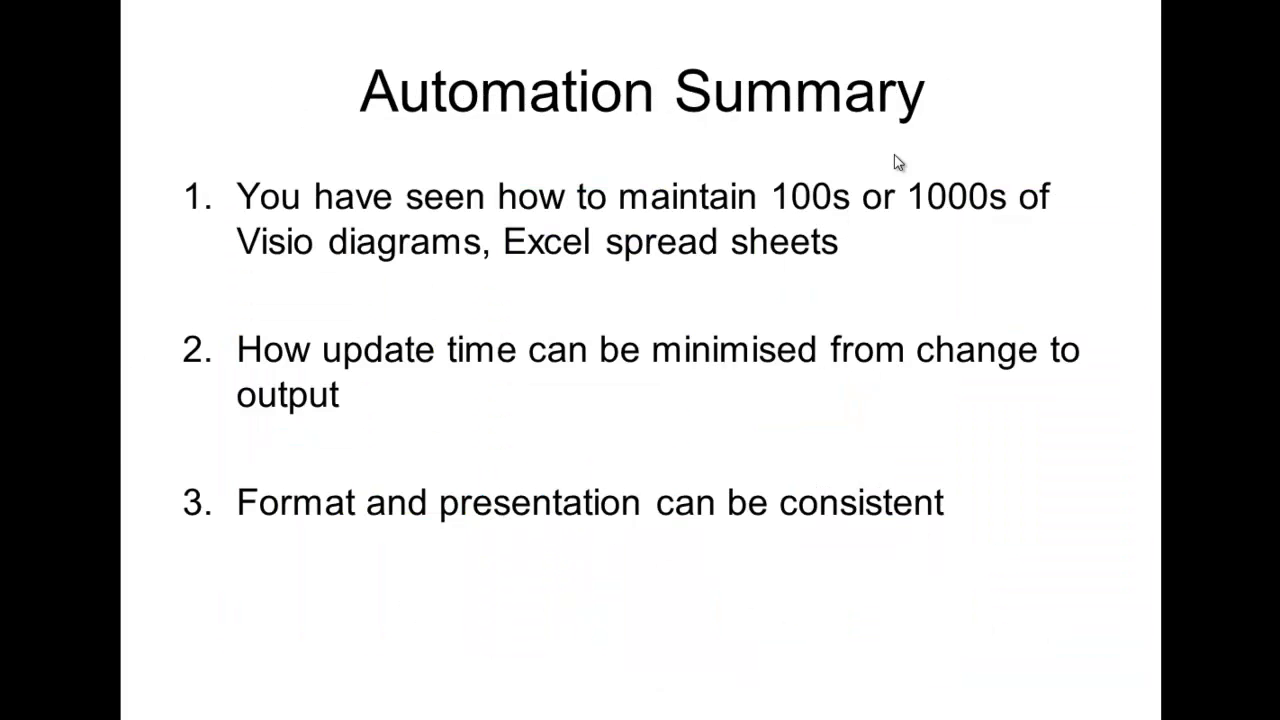